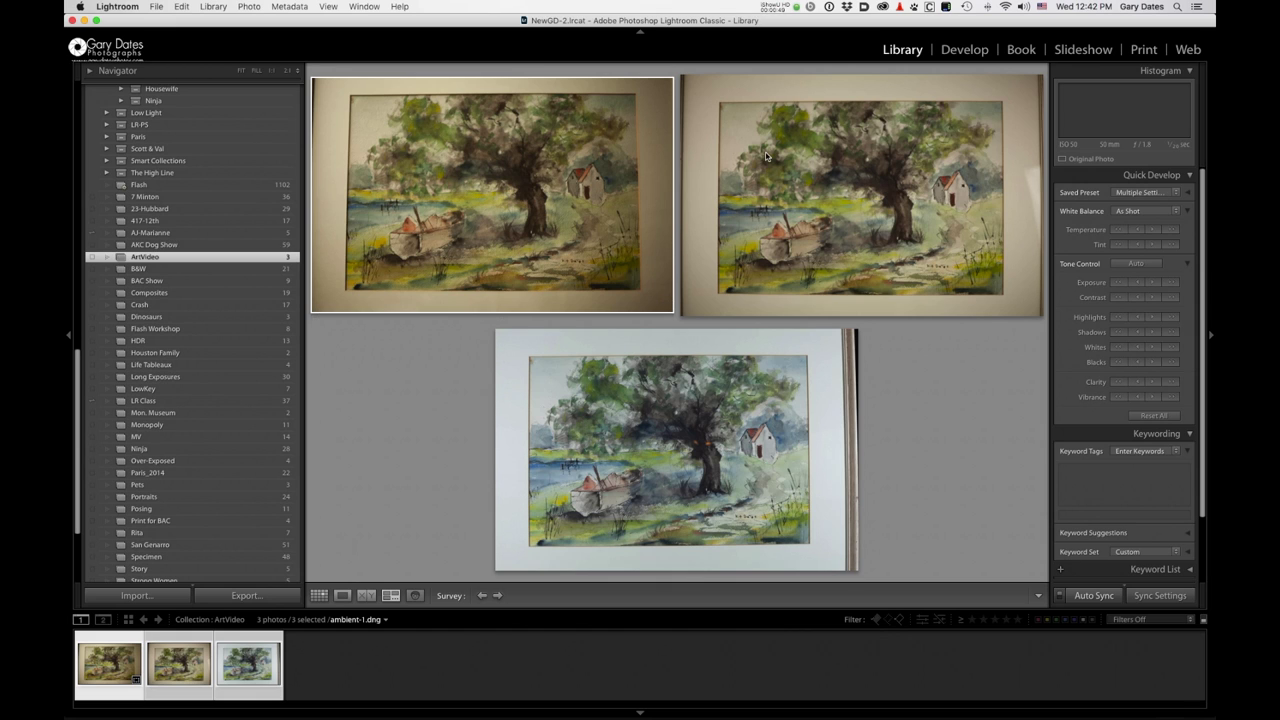
# - Develop ambient-1.dng and set its white balance by sampling the mat beside the painting's upper right area
pyautogui.click(964, 49)
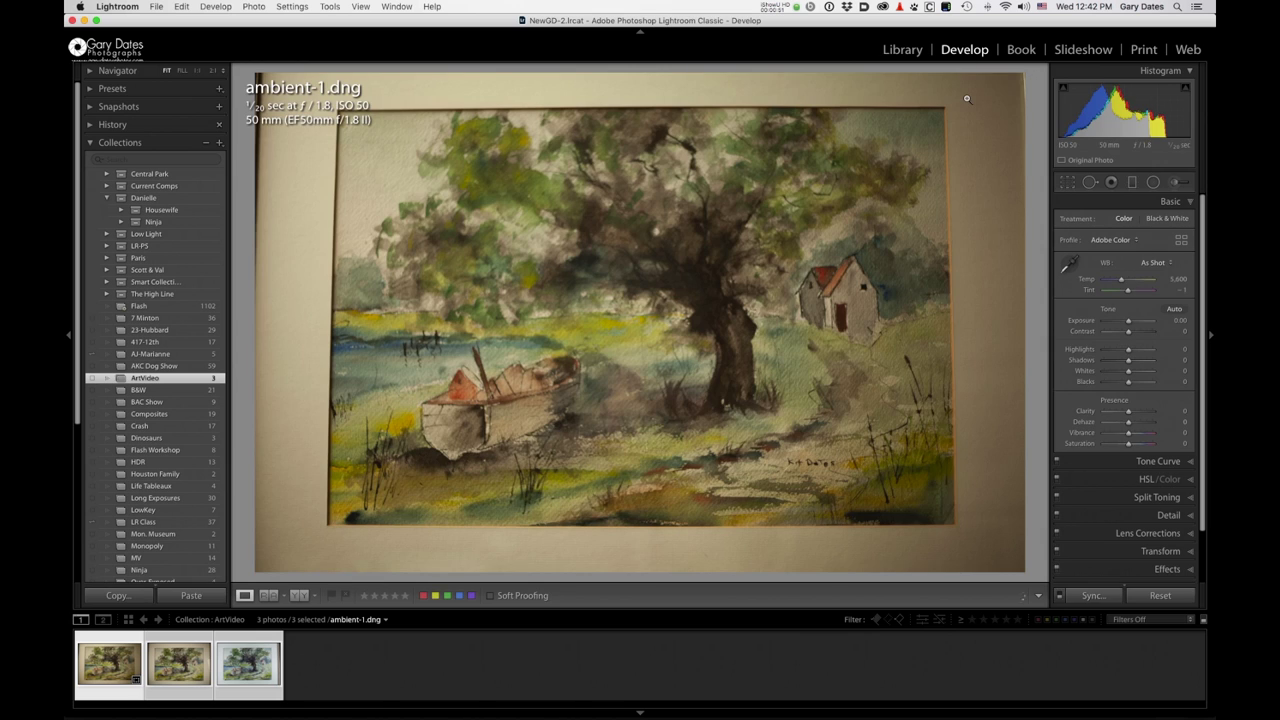
pyautogui.click(1068, 266)
pyautogui.click(1068, 265)
pyautogui.click(989, 237)
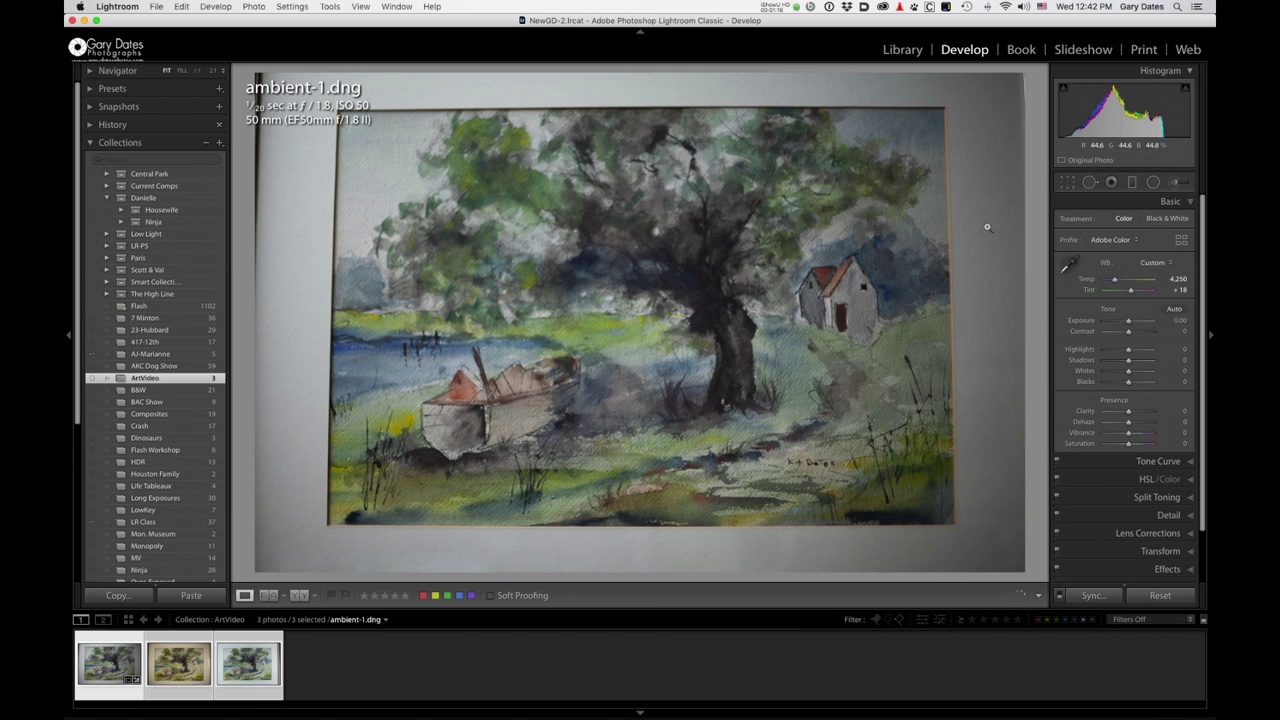
# - Even out the lighting on ambient-1.dng with a graduated filter, resetting its effect settings and using an exposure of 1.04
pyautogui.click(1133, 184)
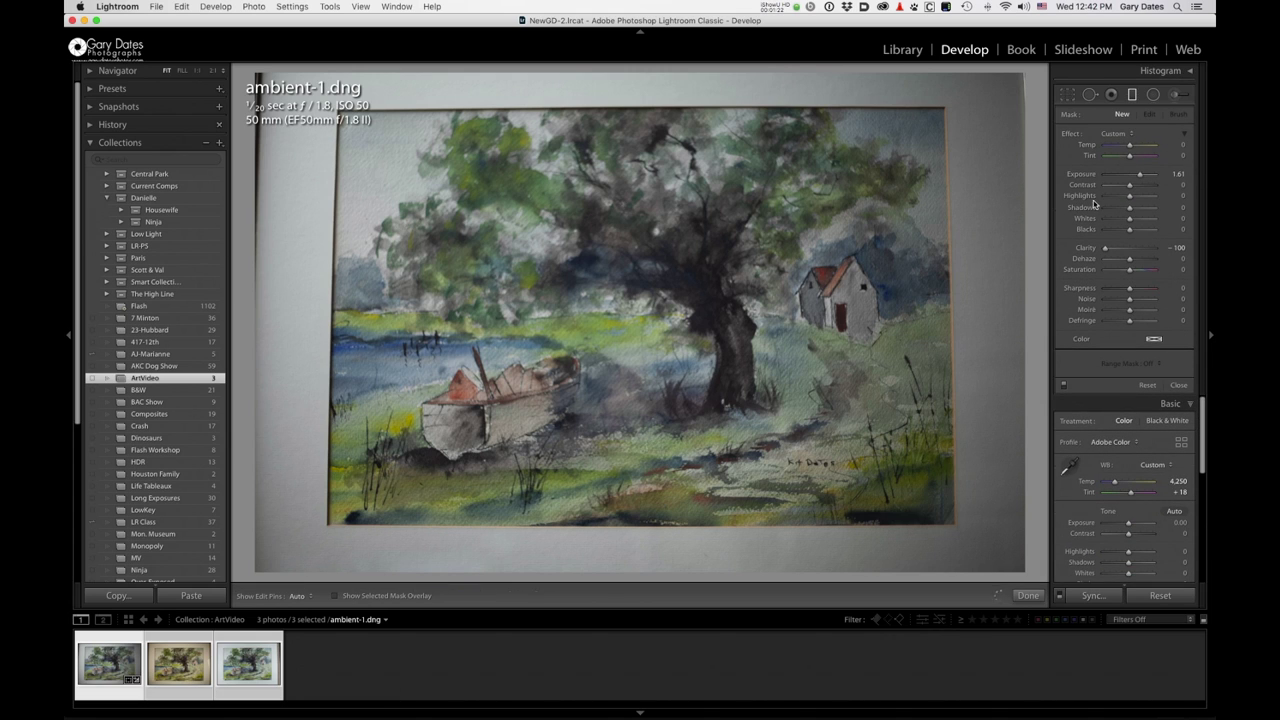
pyautogui.doubleClick(1075, 135)
pyautogui.moveTo(1133, 177); pyautogui.dragTo(1137, 178)
pyautogui.press('super+z')
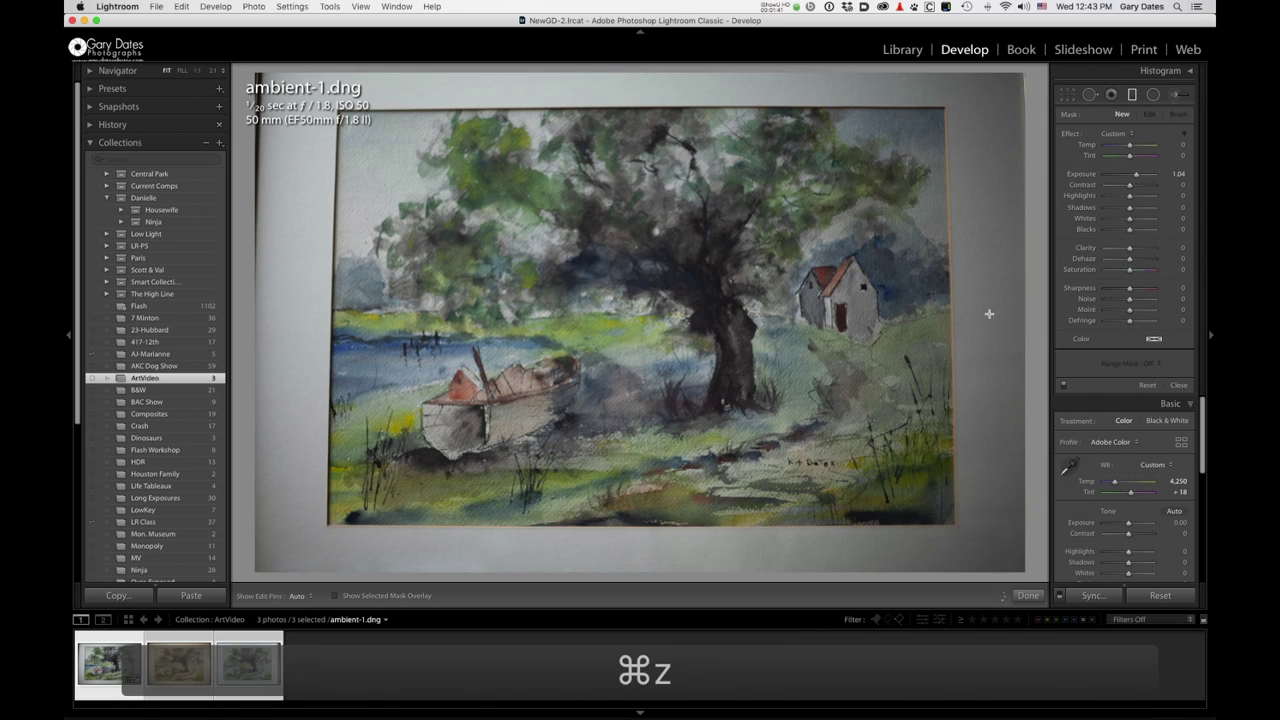
pyautogui.moveTo(670, 245); pyautogui.dragTo(391, 165)
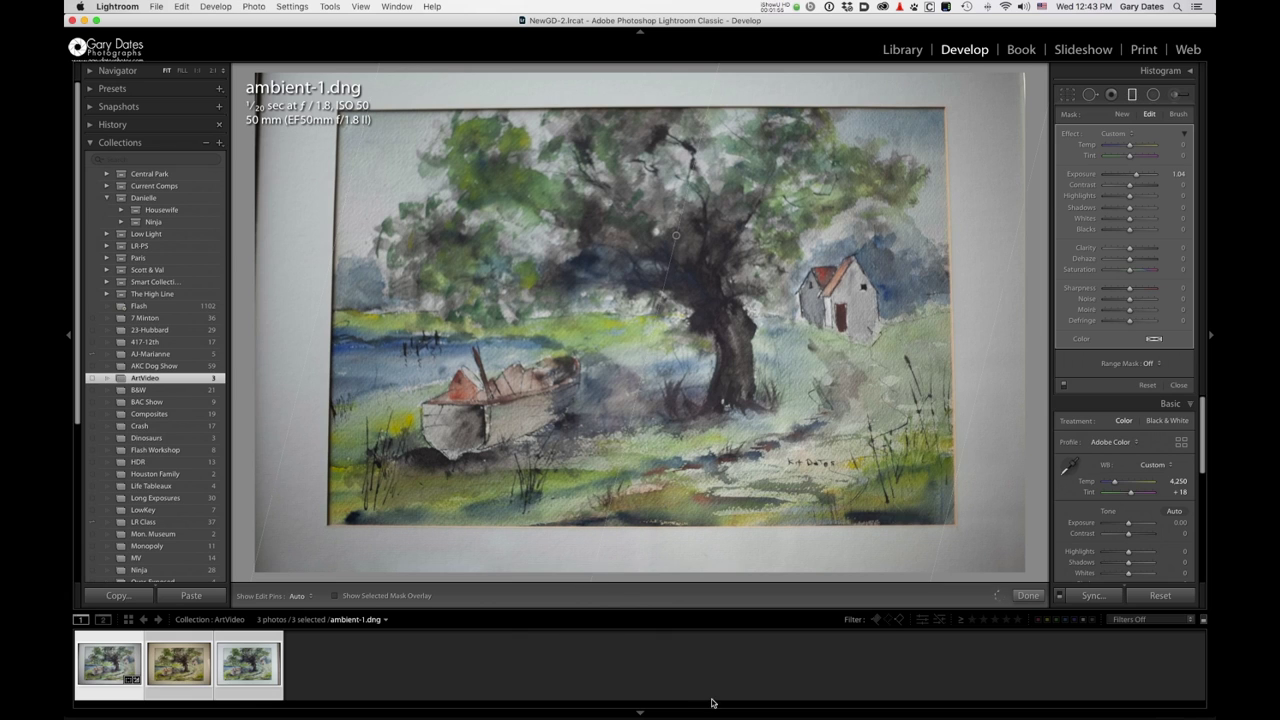
pyautogui.click(1028, 595)
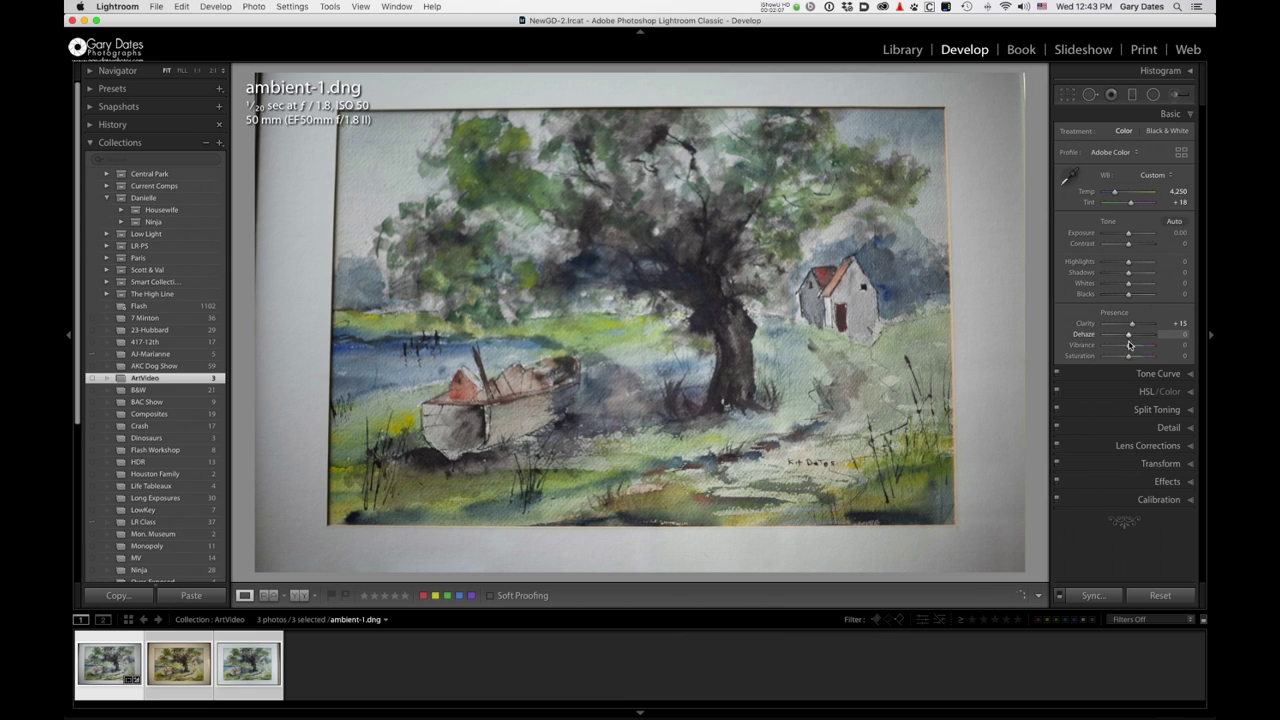
# - Set Clarity to +15, Vibrance to +17 and Exposure to +0.20, and straighten the painting with Auto Upright
pyautogui.moveTo(1131, 346); pyautogui.dragTo(1133, 347)
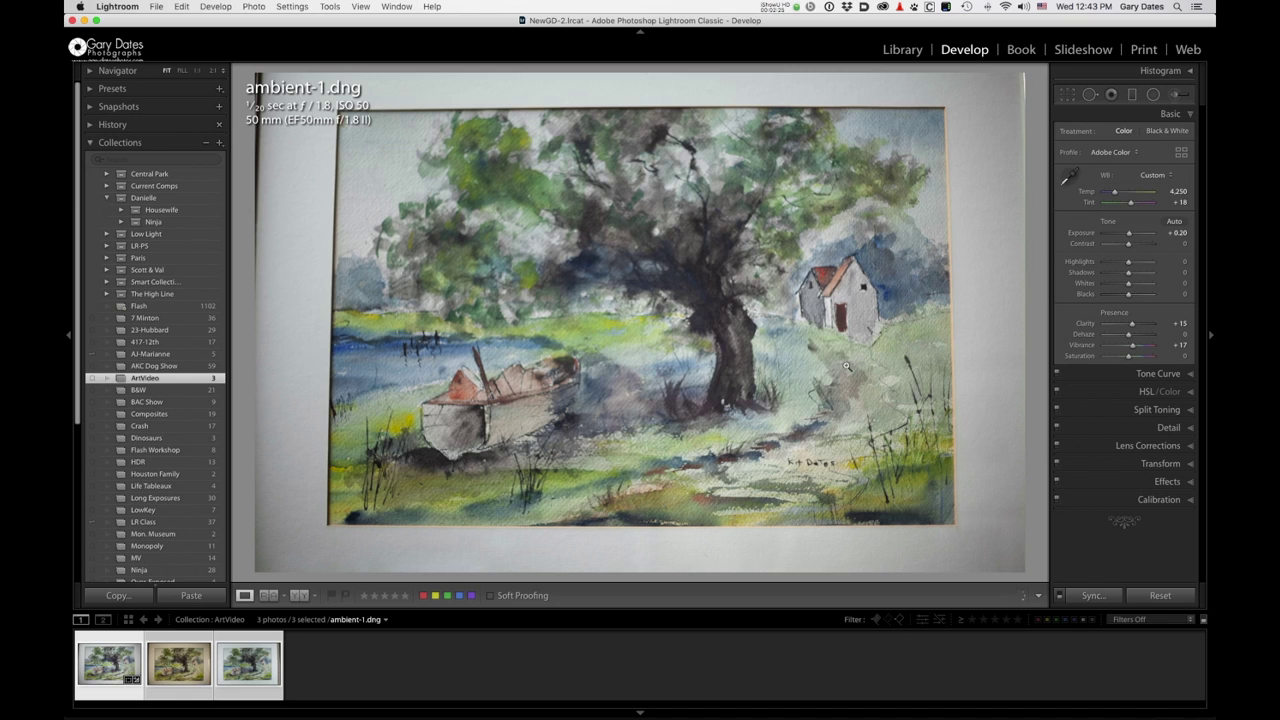
pyautogui.click(1148, 464)
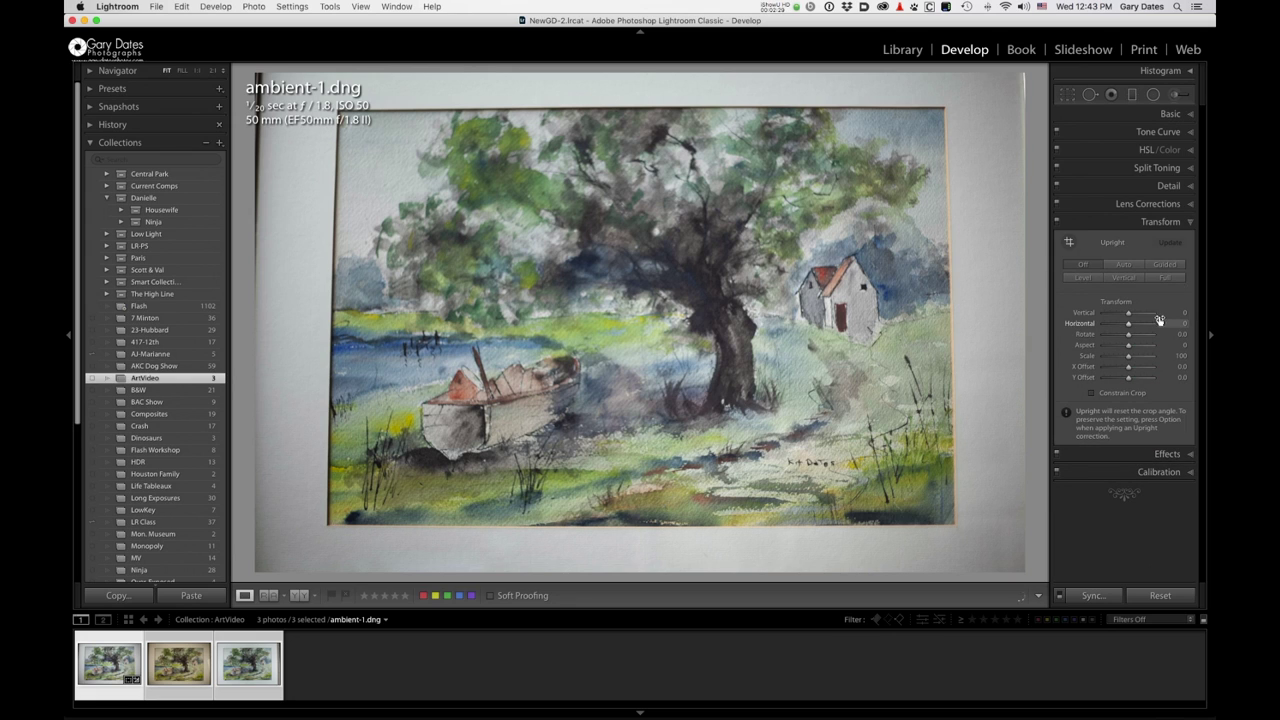
pyautogui.click(1139, 266)
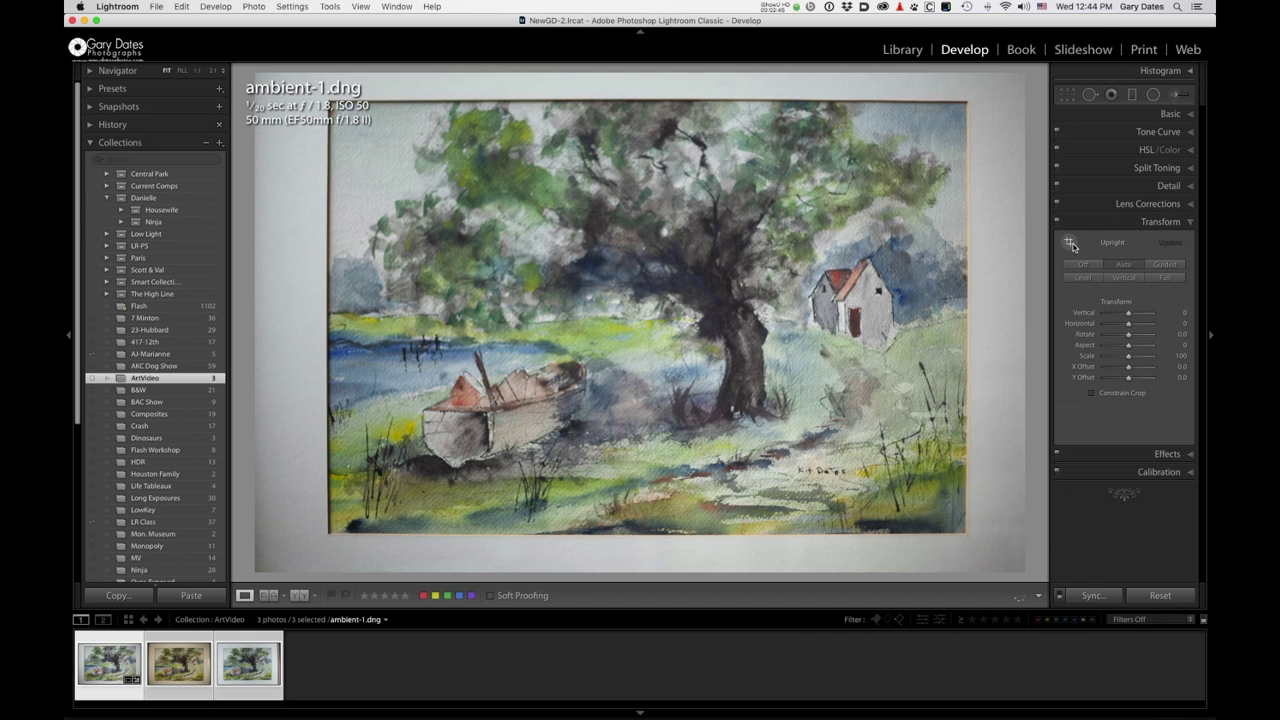
# - Crop ambient-1.dng close to the painting's edges, keeping the original aspect ratio and repositioning the image in the frame
pyautogui.click(1068, 95)
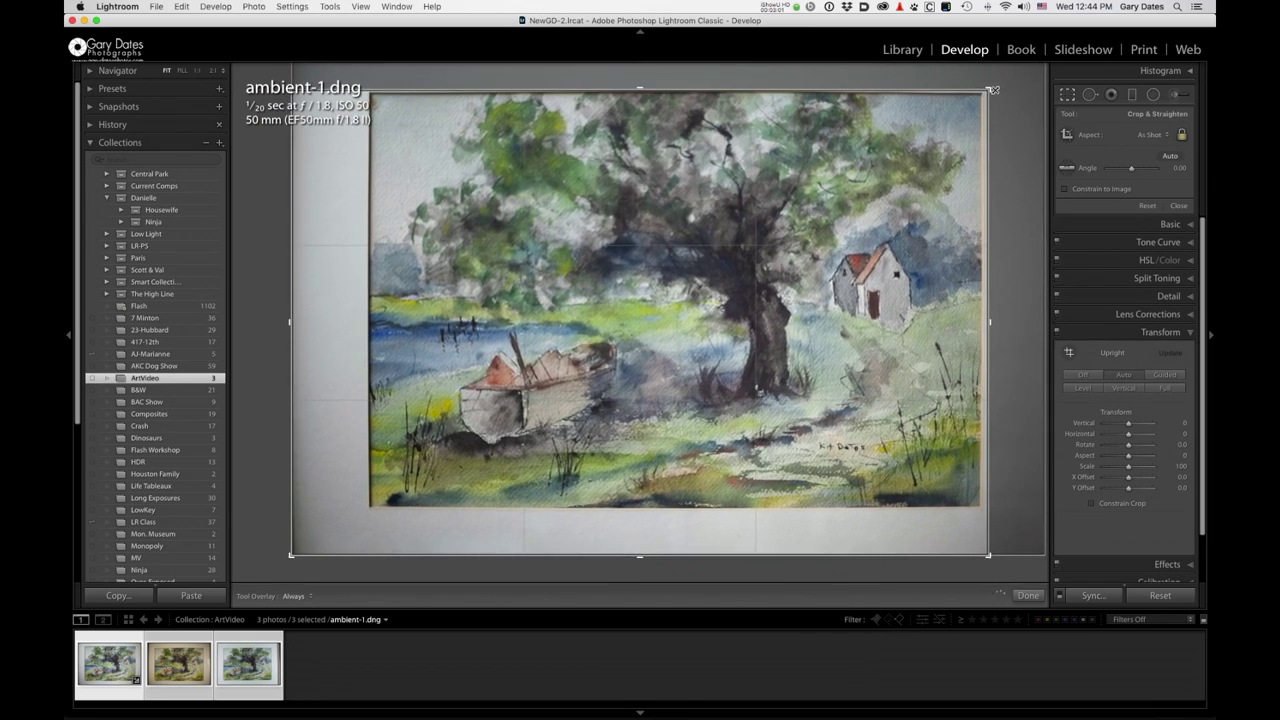
pyautogui.moveTo(290, 556); pyautogui.dragTo(325, 532)
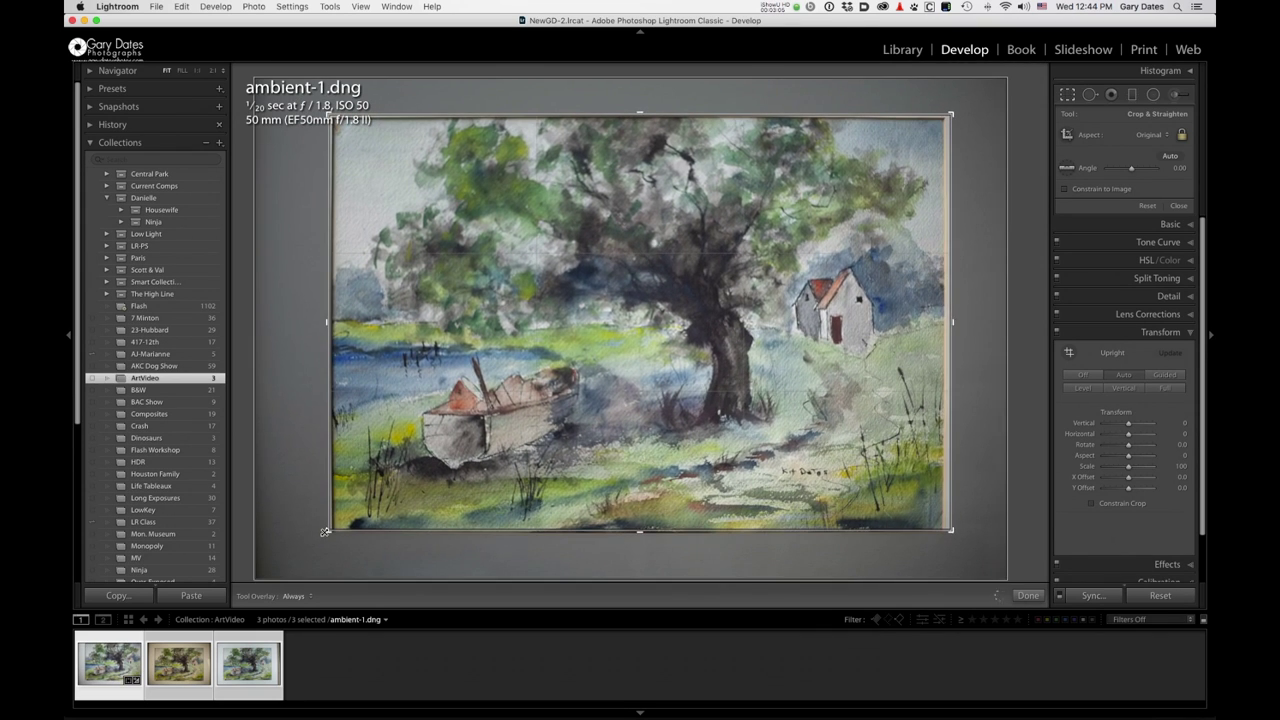
pyautogui.moveTo(597, 414); pyautogui.dragTo(598, 410)
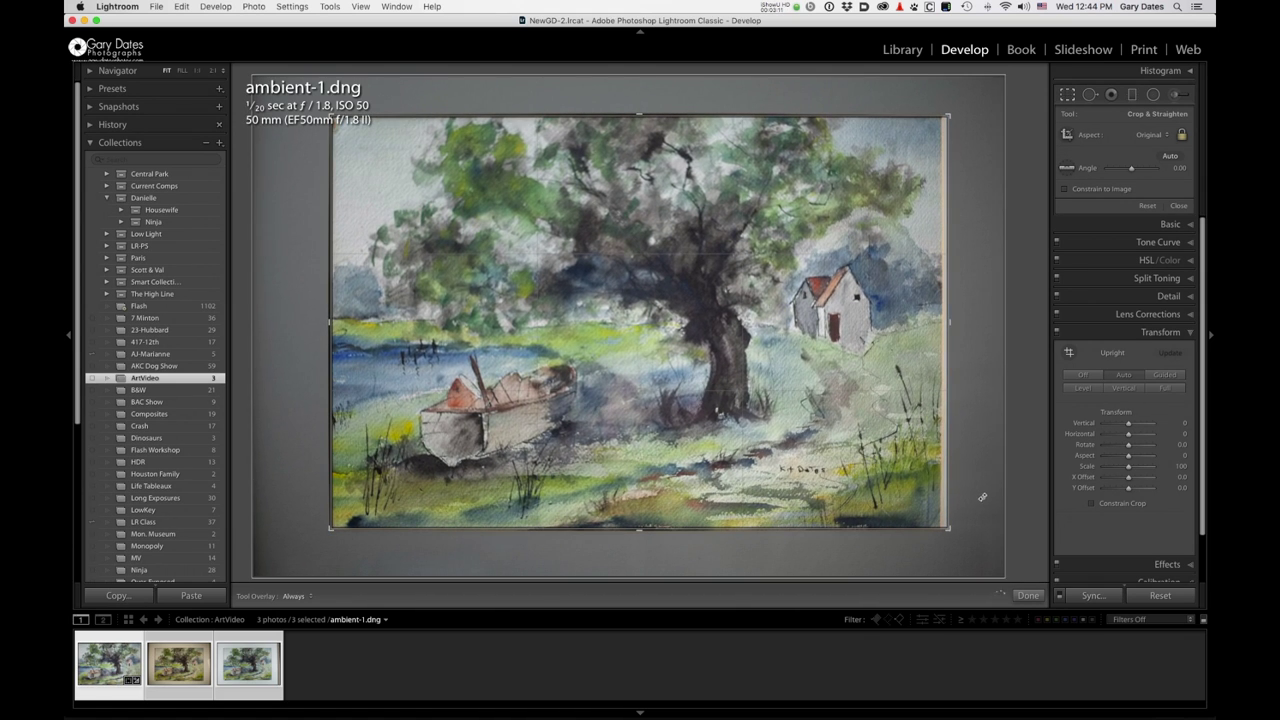
pyautogui.moveTo(953, 529); pyautogui.dragTo(941, 526)
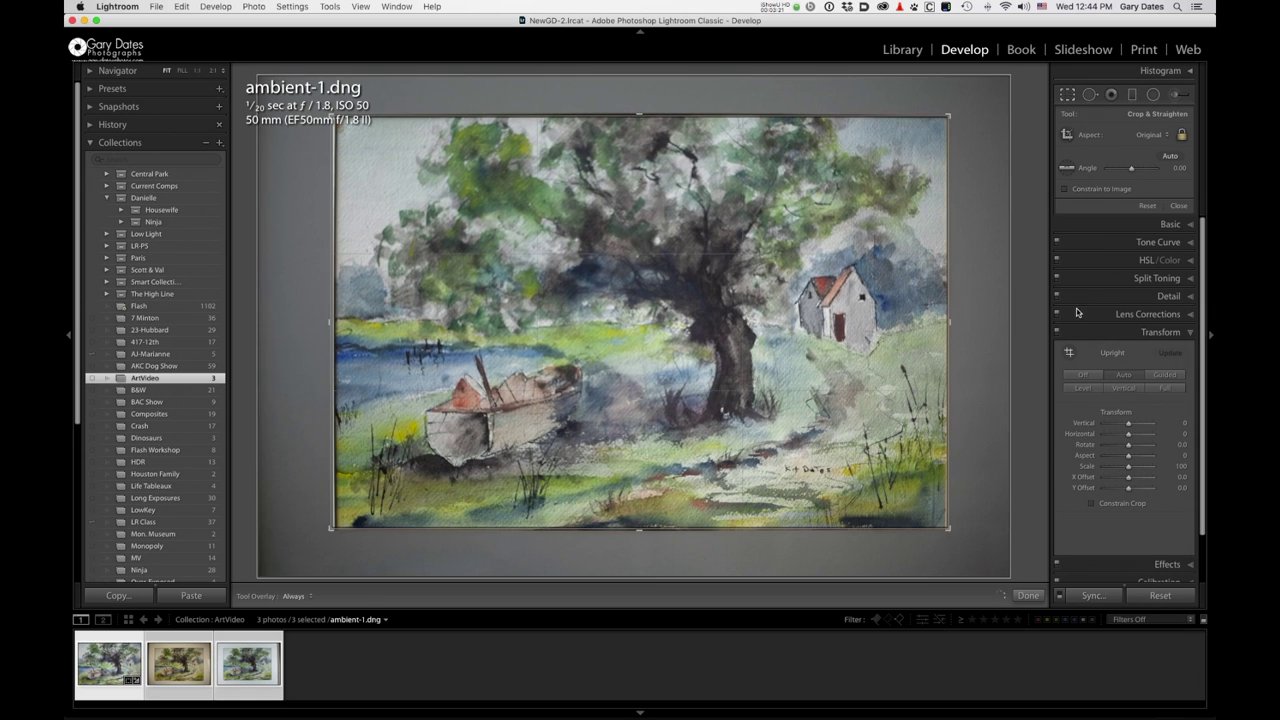
# - Change the crop aspect to Custom, fit the individual sides to the painting's edges and apply the crop
pyautogui.click(1151, 136)
pyautogui.click(1150, 141)
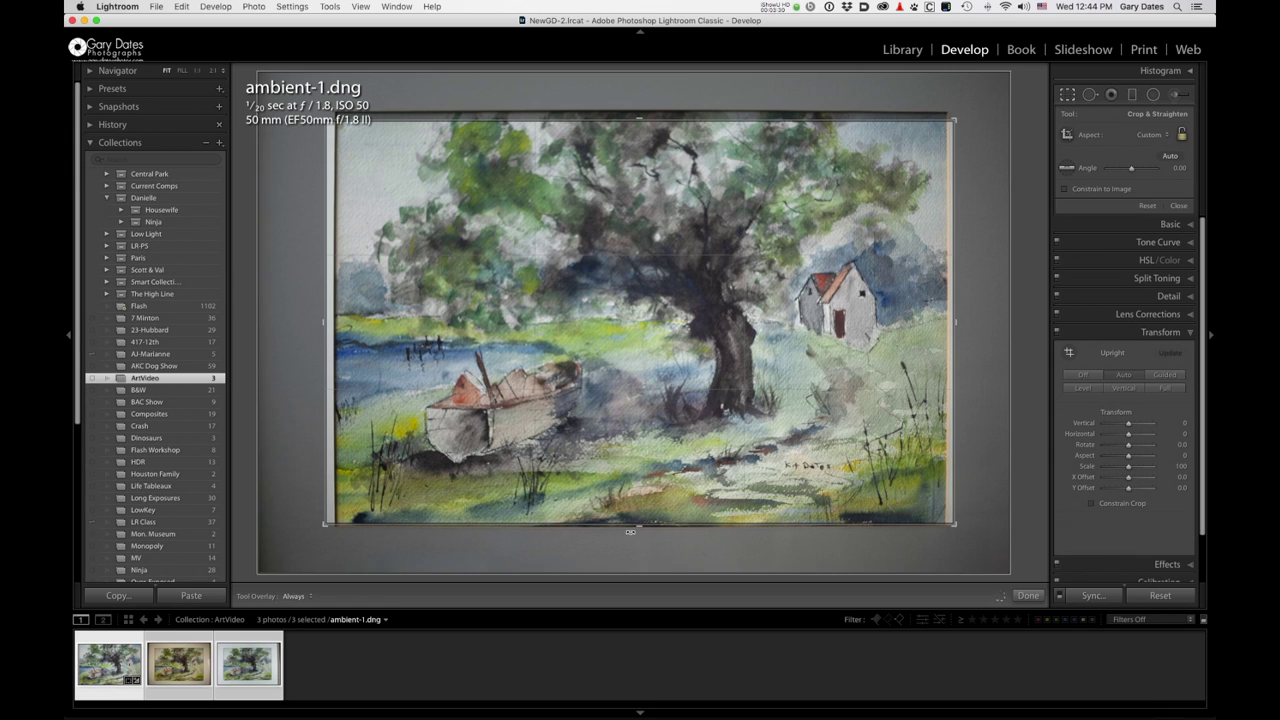
pyautogui.moveTo(957, 320); pyautogui.dragTo(952, 322)
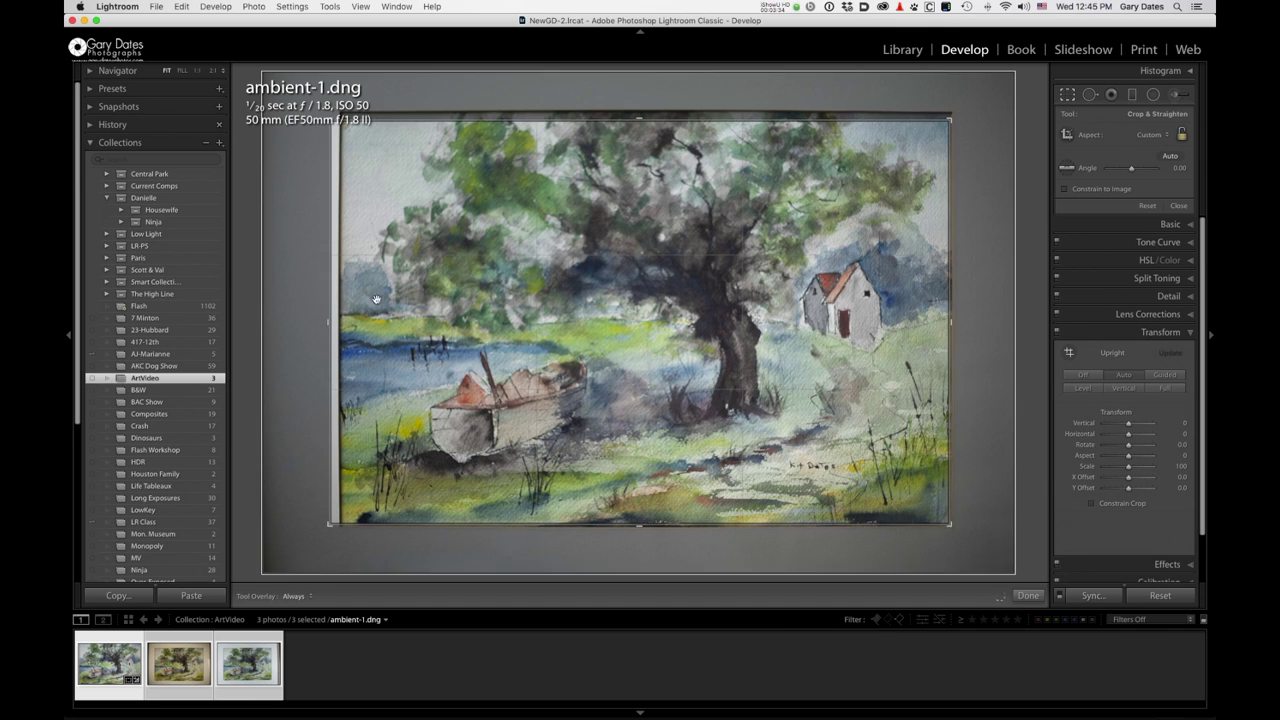
pyautogui.moveTo(326, 322); pyautogui.dragTo(338, 322)
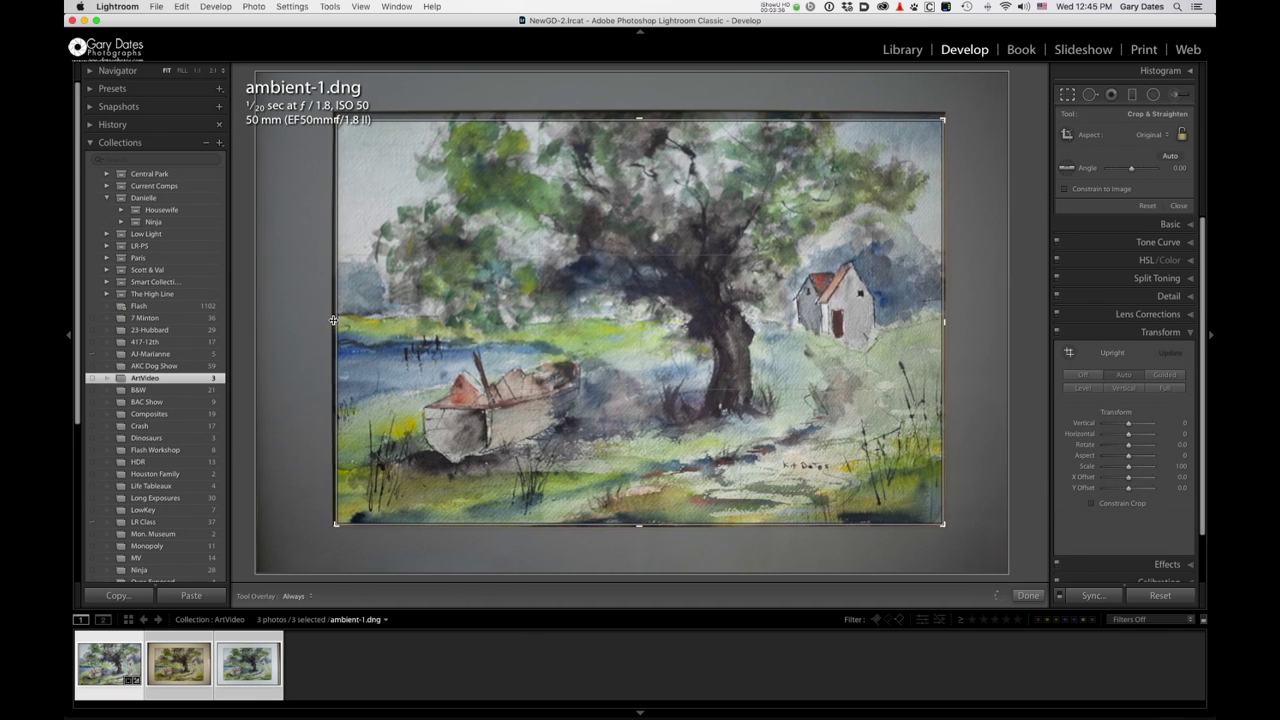
pyautogui.moveTo(640, 118); pyautogui.dragTo(641, 114)
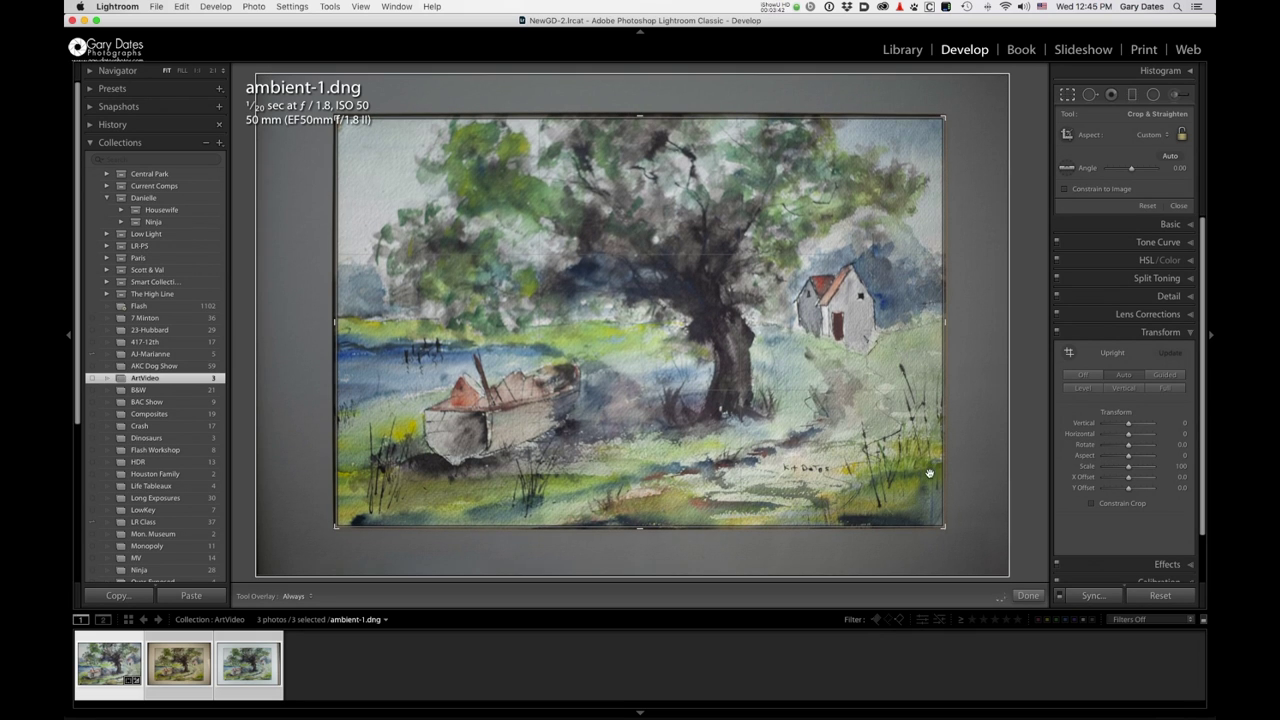
pyautogui.click(1030, 596)
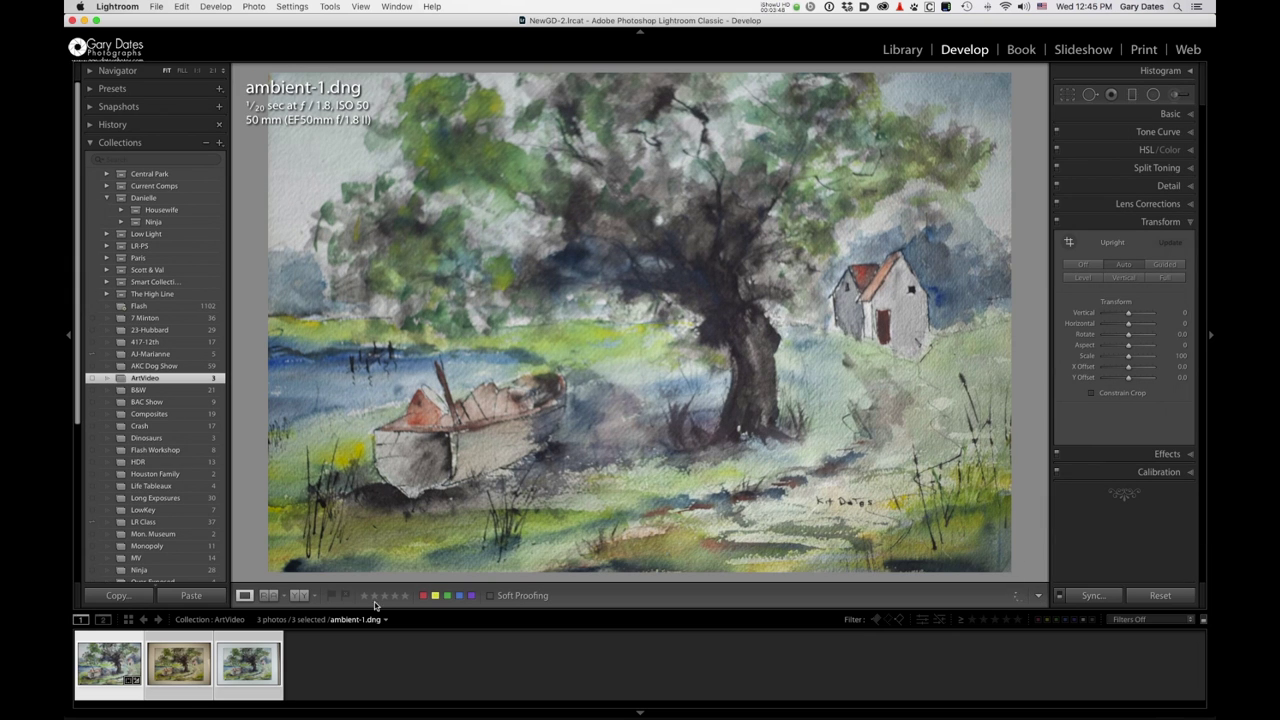
# - Switch to continuous-1.dng and set its white balance by sampling the mat beside the painting
pyautogui.click(179, 674)
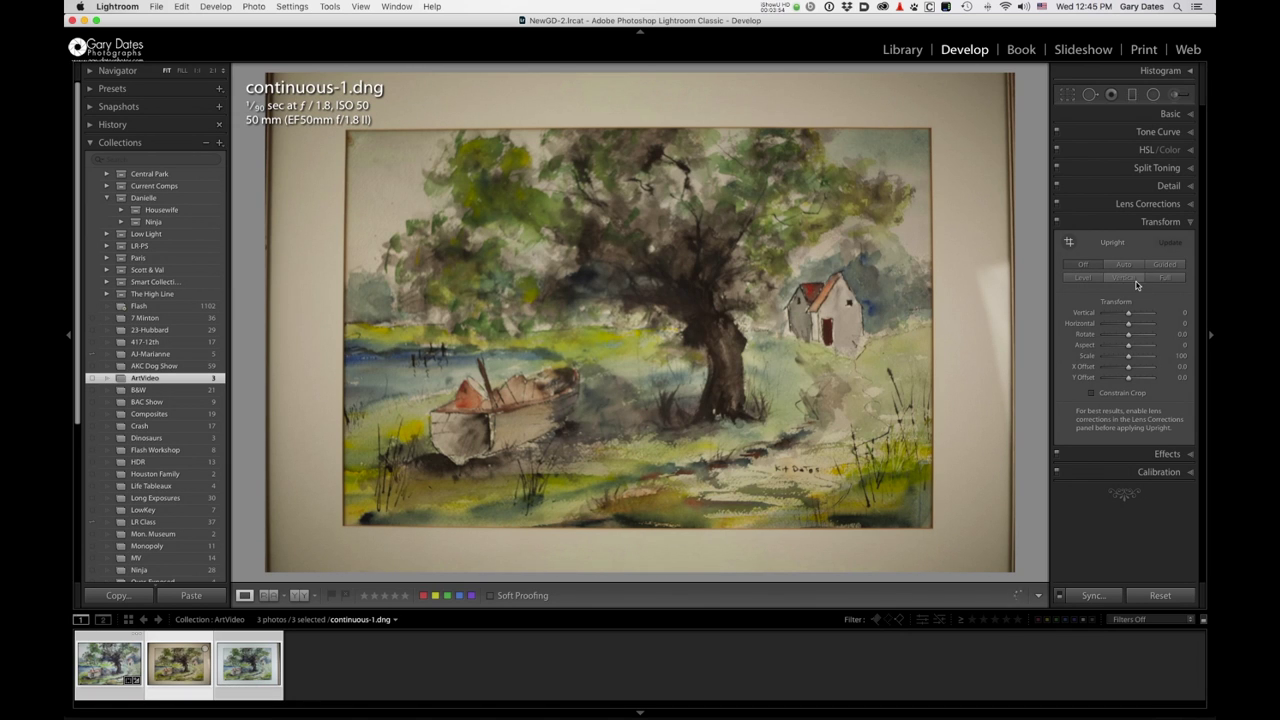
pyautogui.click(1170, 113)
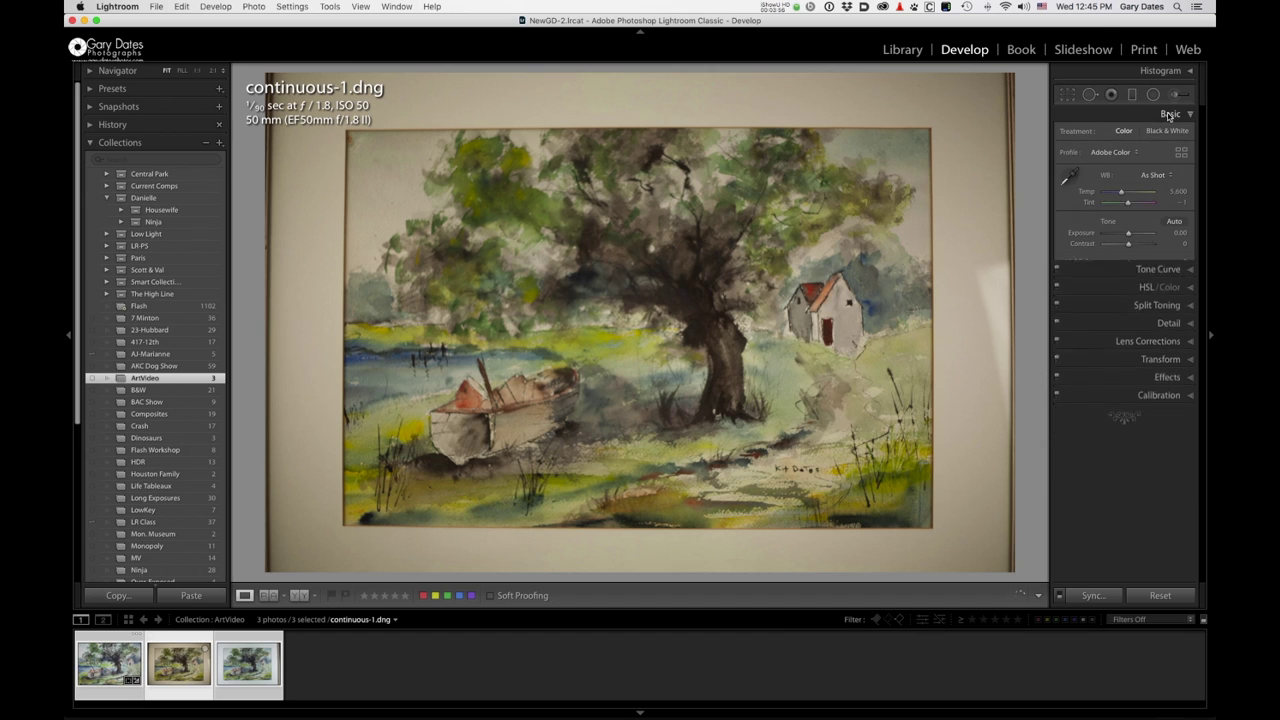
pyautogui.click(1073, 174)
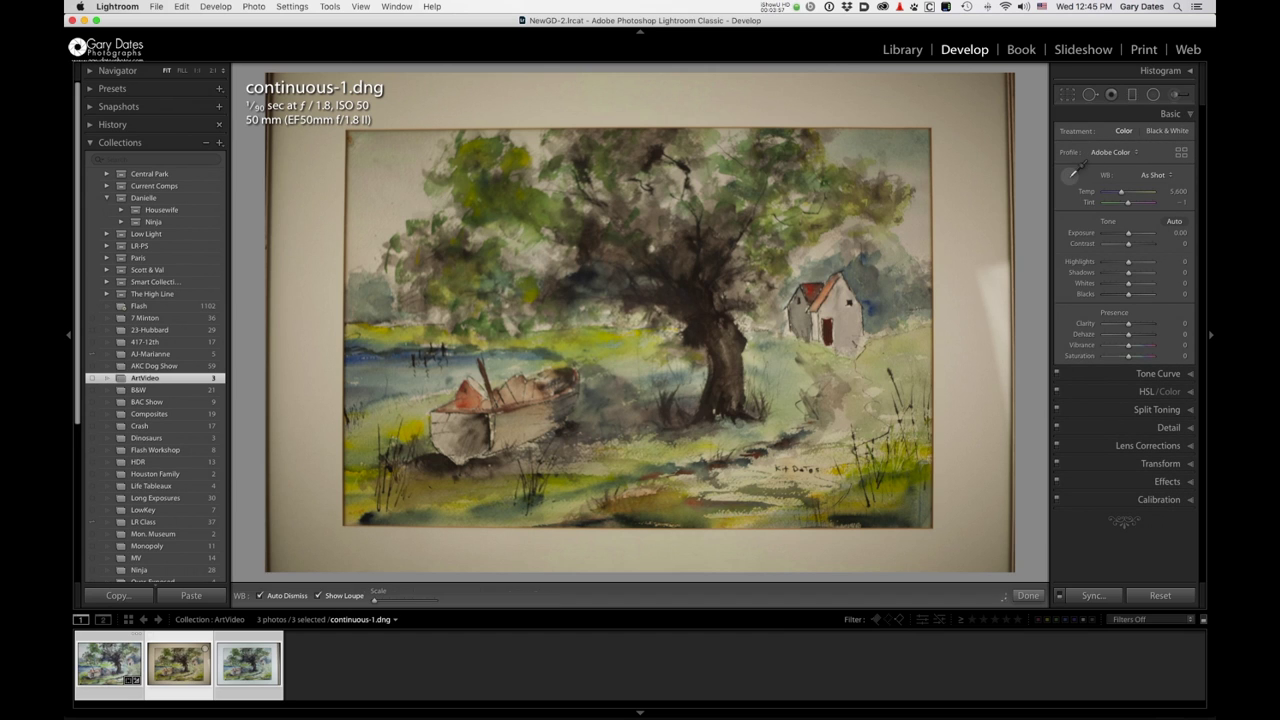
pyautogui.click(965, 168)
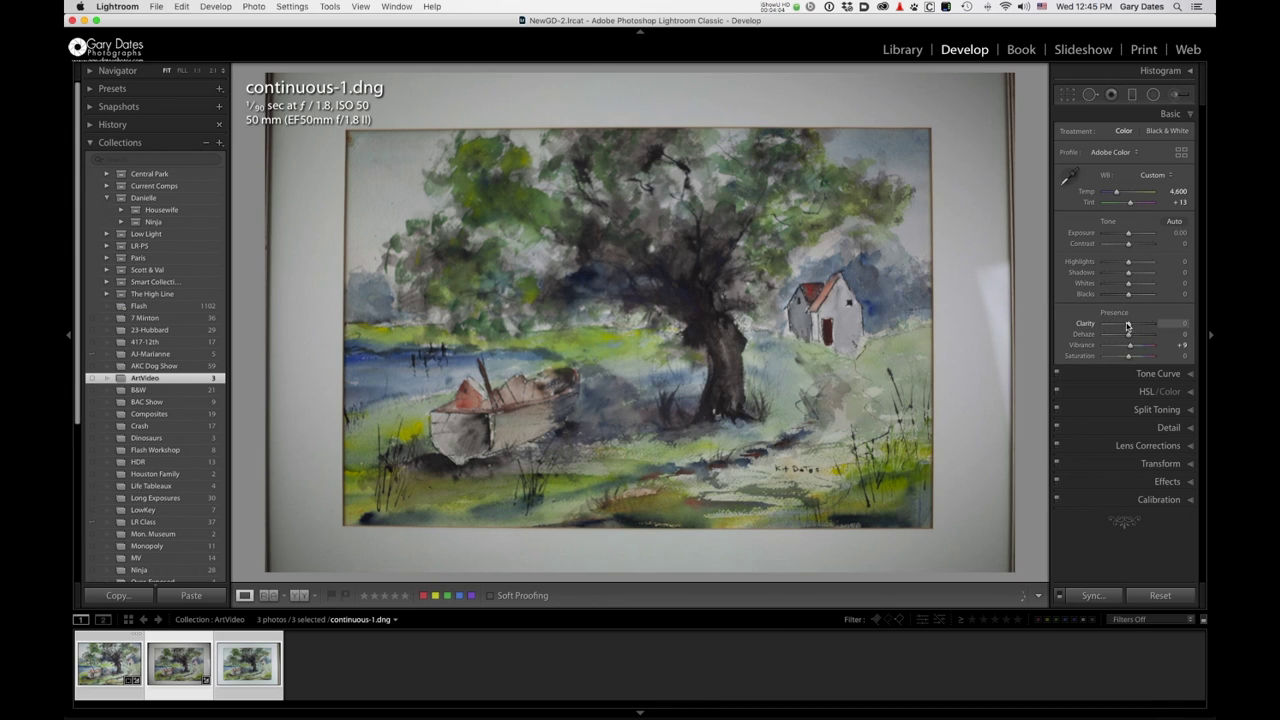
# - Set Clarity to +19, Vibrance to +9 and Exposure to +0.55 on continuous-1.dng, and straighten it with Auto Upright
pyautogui.moveTo(1132, 327); pyautogui.dragTo(1134, 326)
pyautogui.moveTo(1128, 236); pyautogui.dragTo(1130, 238)
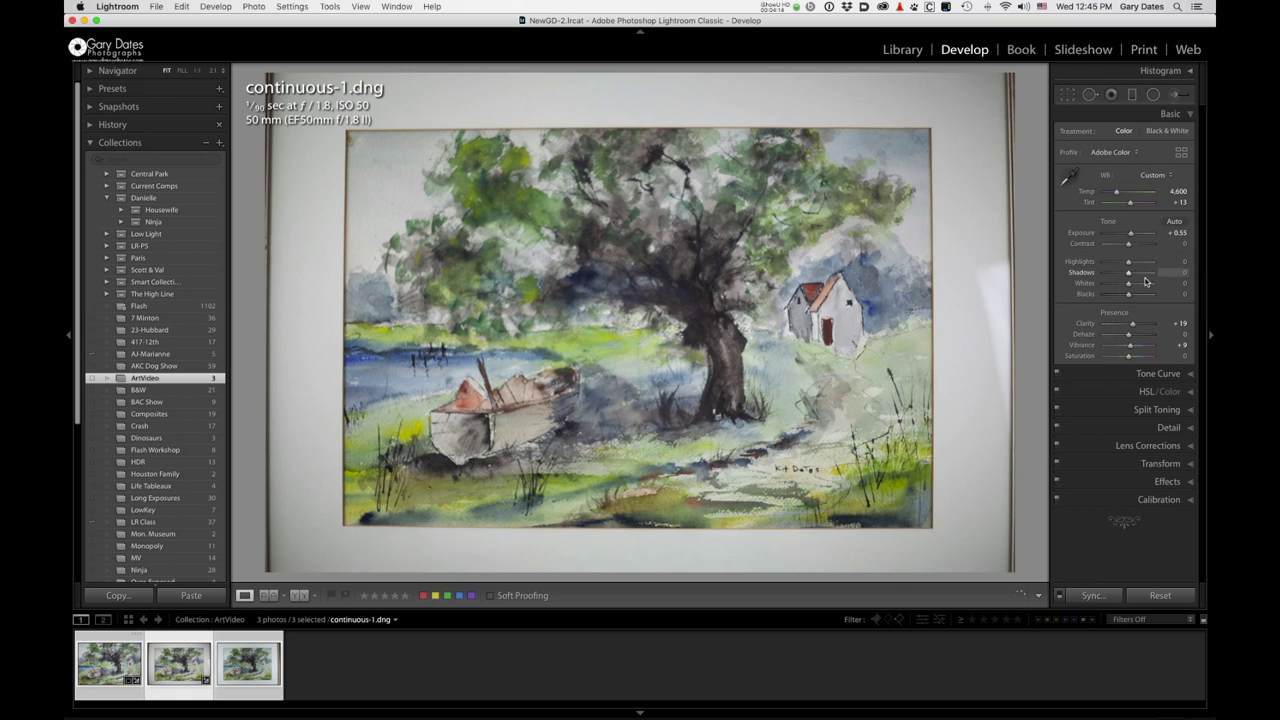
pyautogui.click(1138, 466)
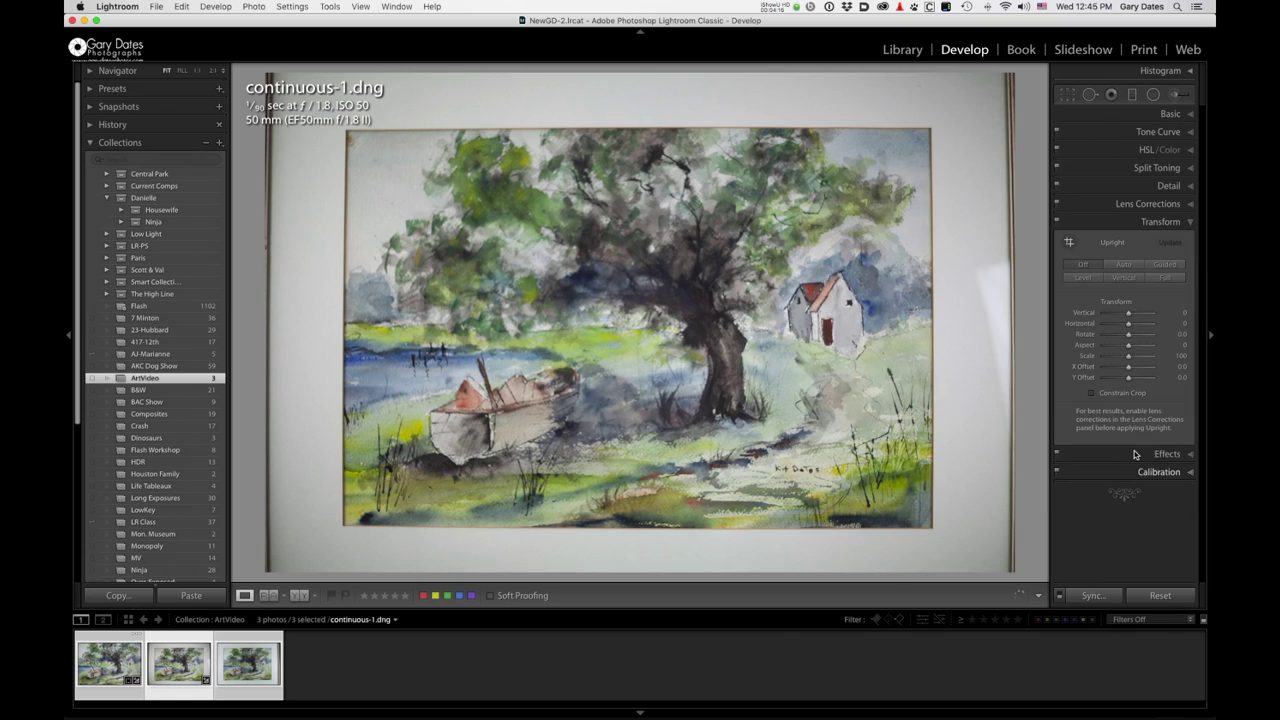
pyautogui.click(1126, 266)
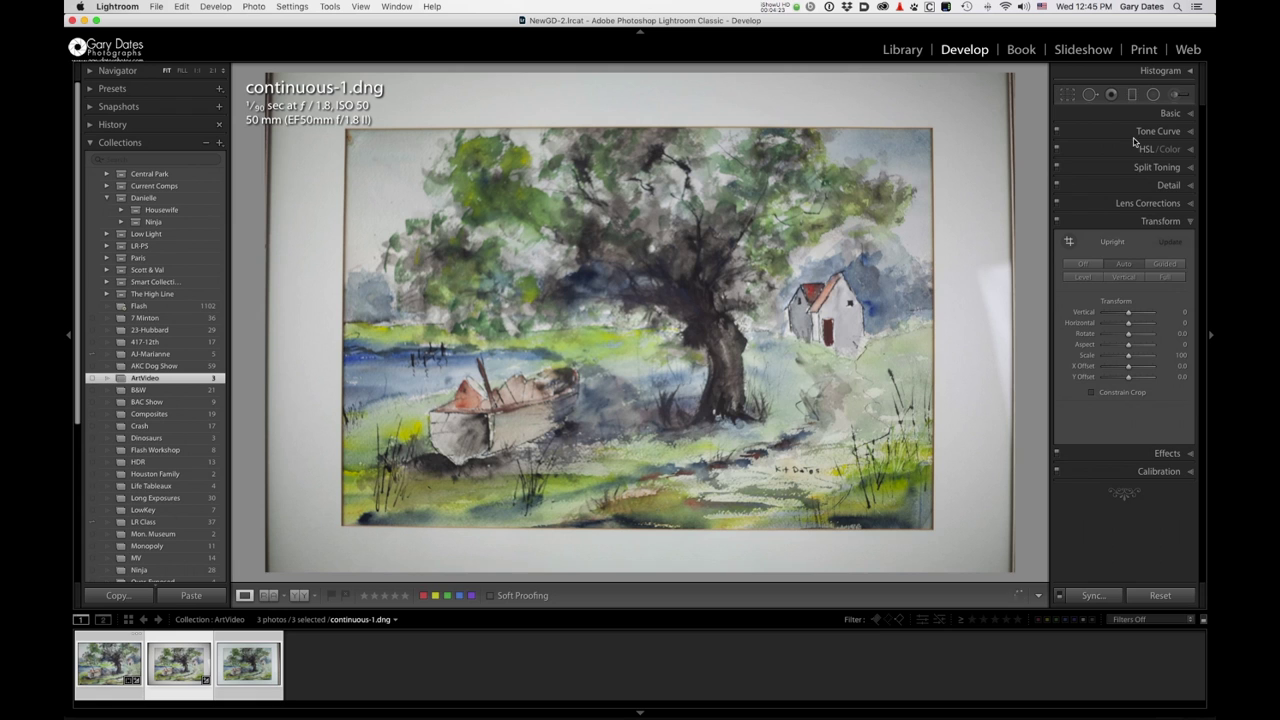
# - Crop continuous-1.dng to the painting's edges with a Custom aspect ratio, removing the mat and frame, and apply the crop
pyautogui.click(1068, 95)
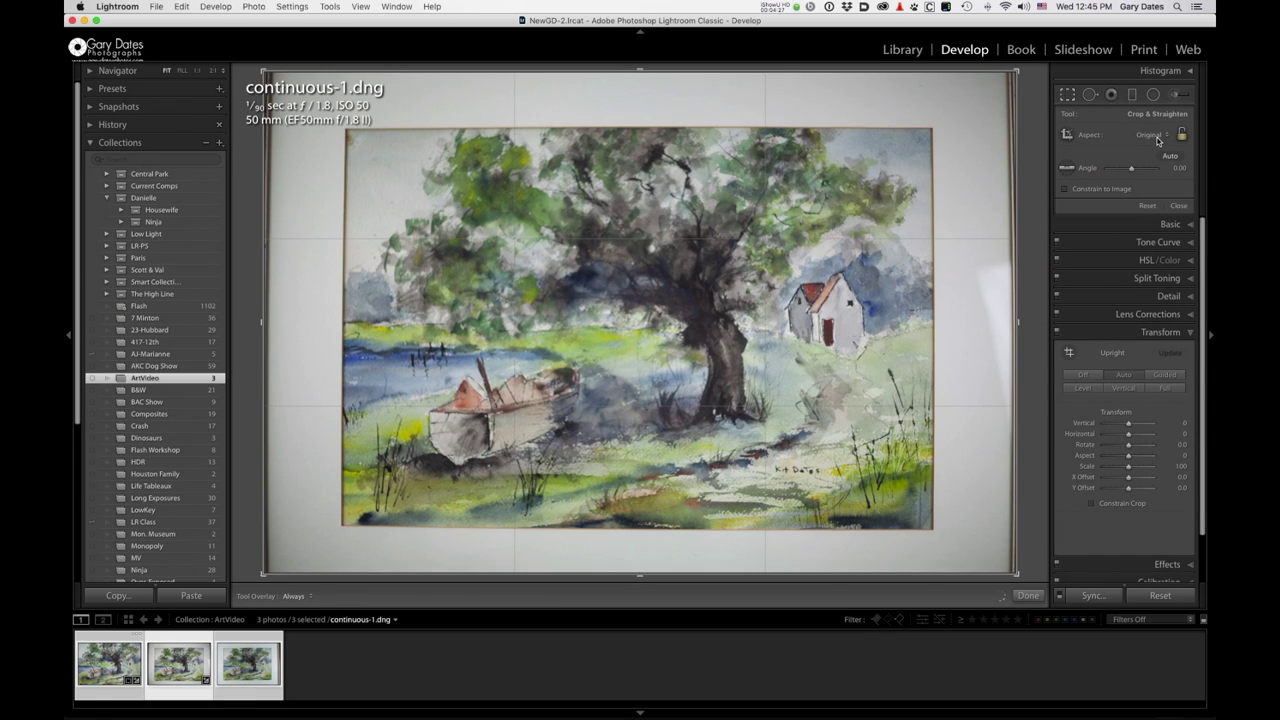
pyautogui.click(1155, 140)
pyautogui.click(1150, 150)
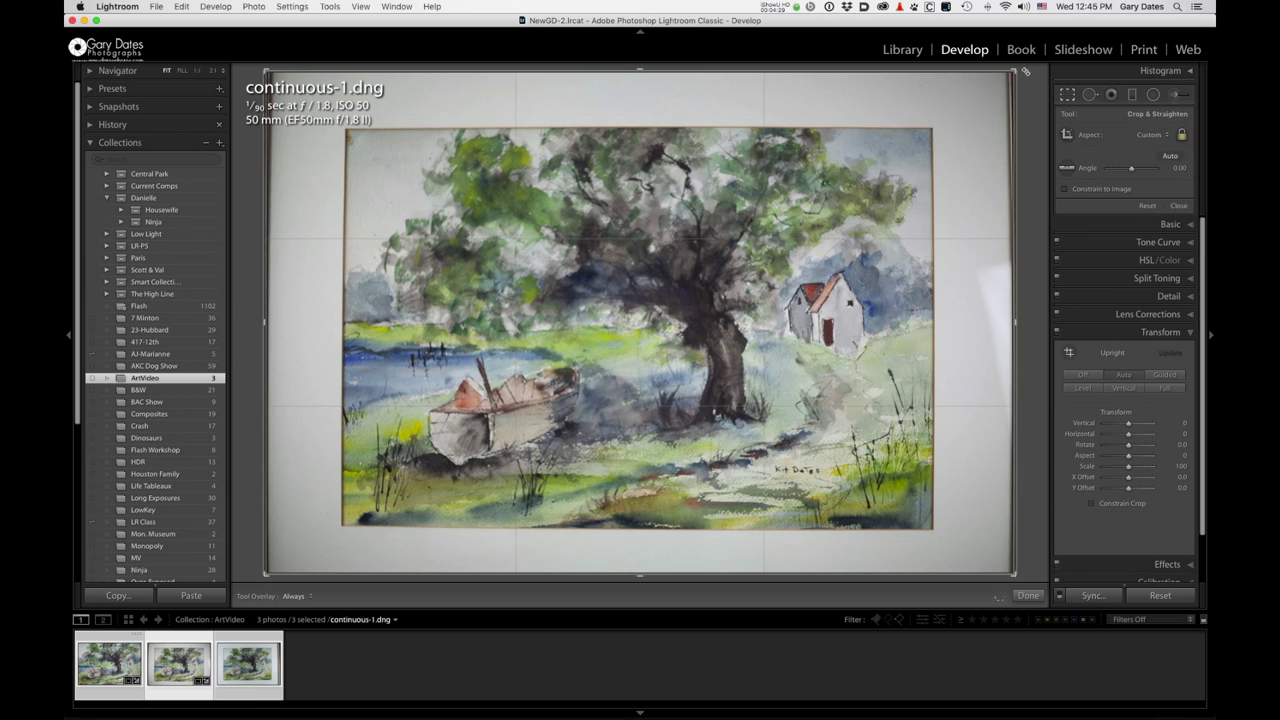
pyautogui.moveTo(1012, 73); pyautogui.dragTo(935, 125)
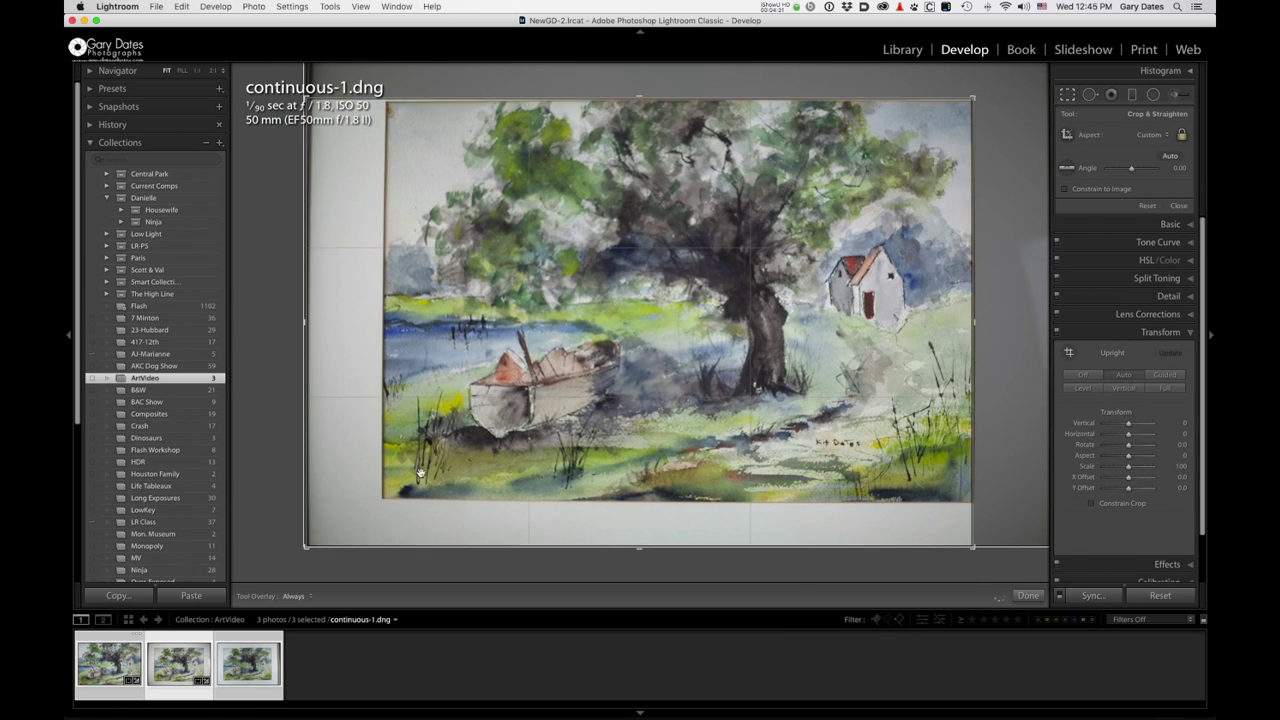
pyautogui.moveTo(308, 548); pyautogui.dragTo(342, 524)
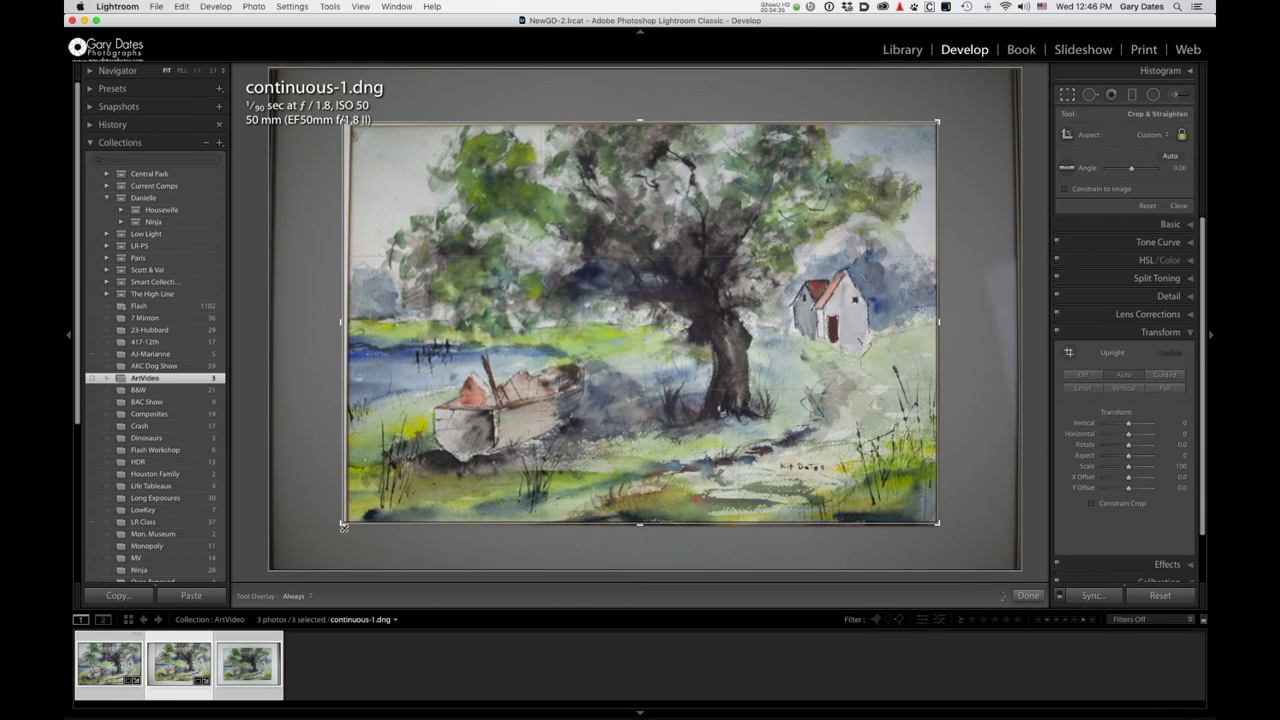
pyautogui.moveTo(341, 321); pyautogui.dragTo(347, 321)
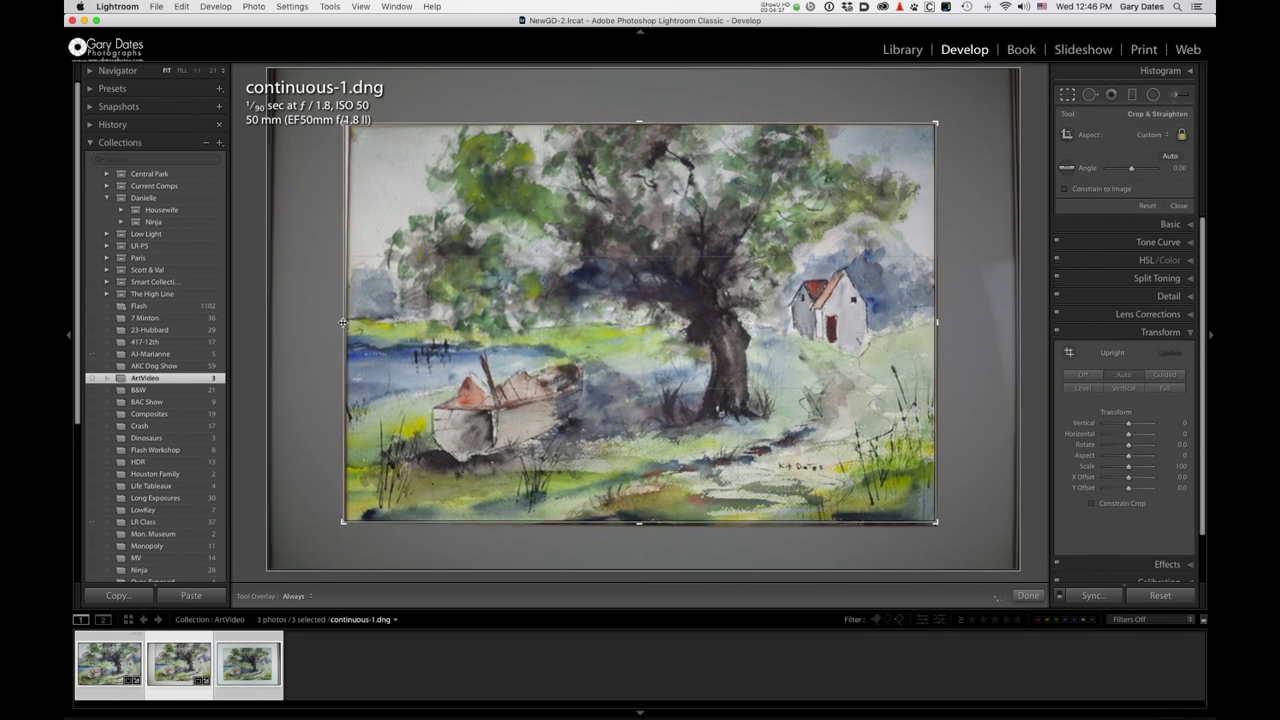
pyautogui.moveTo(626, 125); pyautogui.dragTo(642, 126)
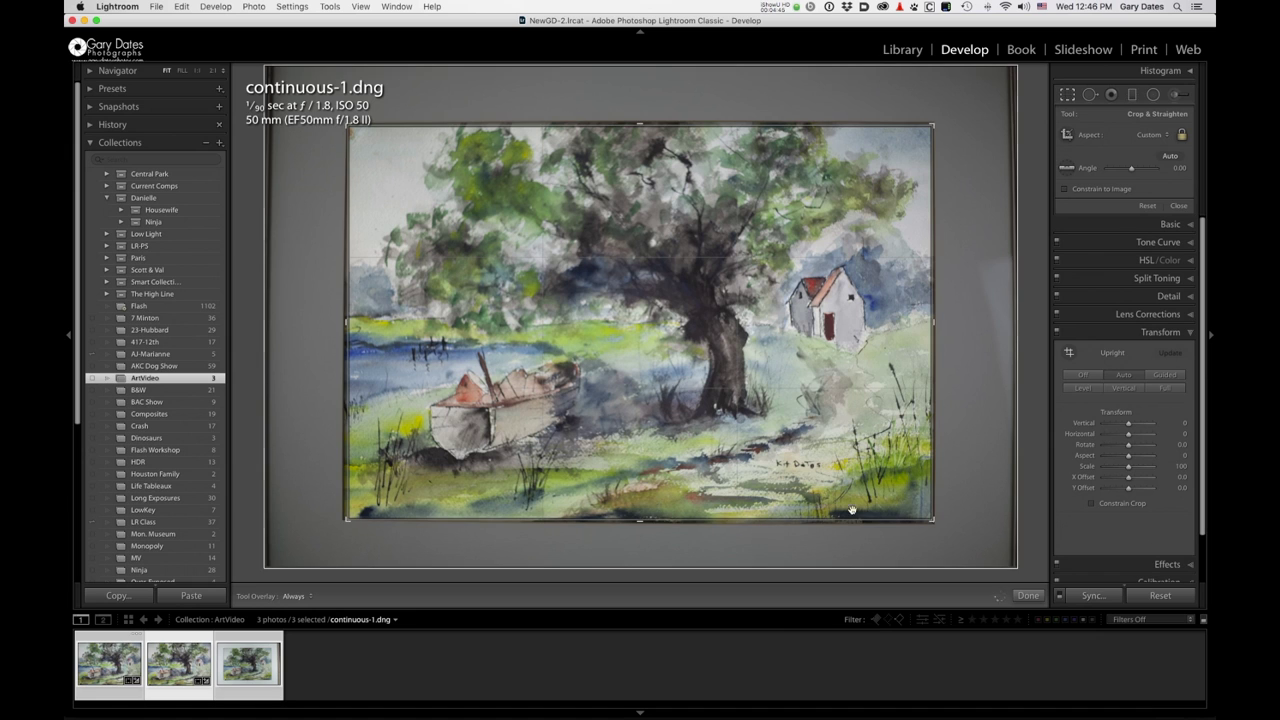
pyautogui.click(1028, 597)
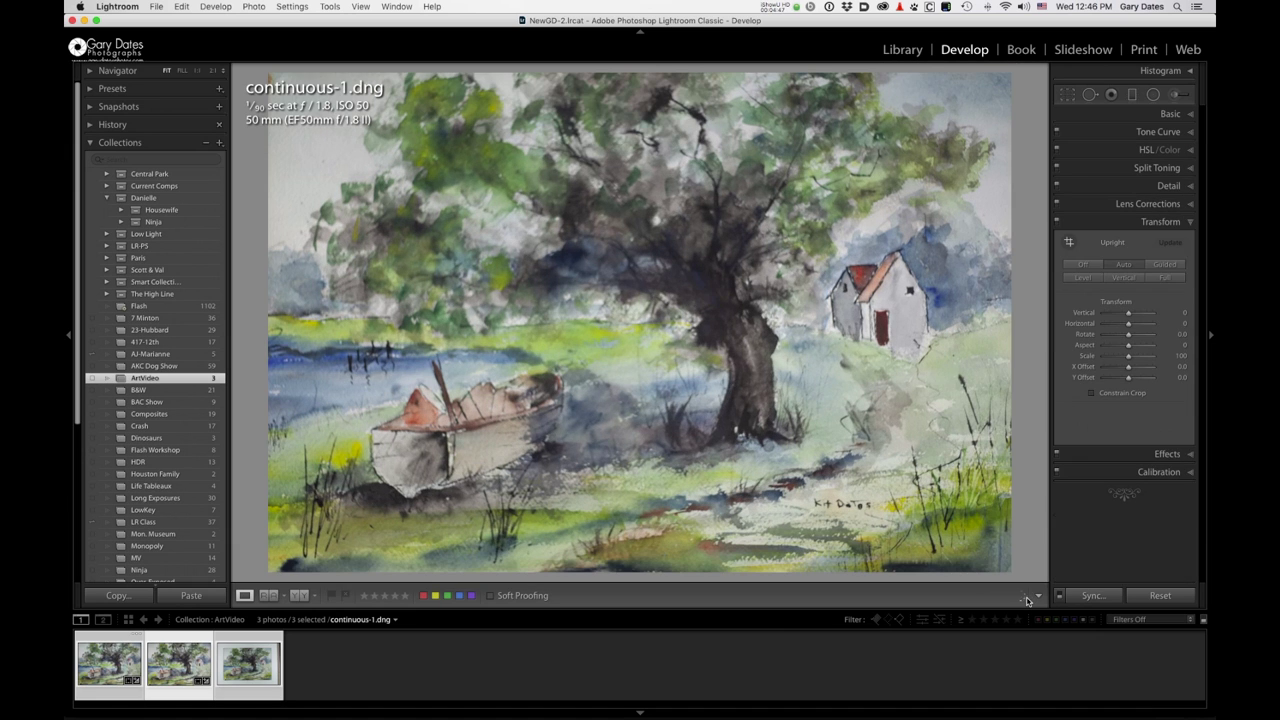
# - Switch to flash-1.dng and set its white balance by sampling the mat beside the painting
pyautogui.click(247, 672)
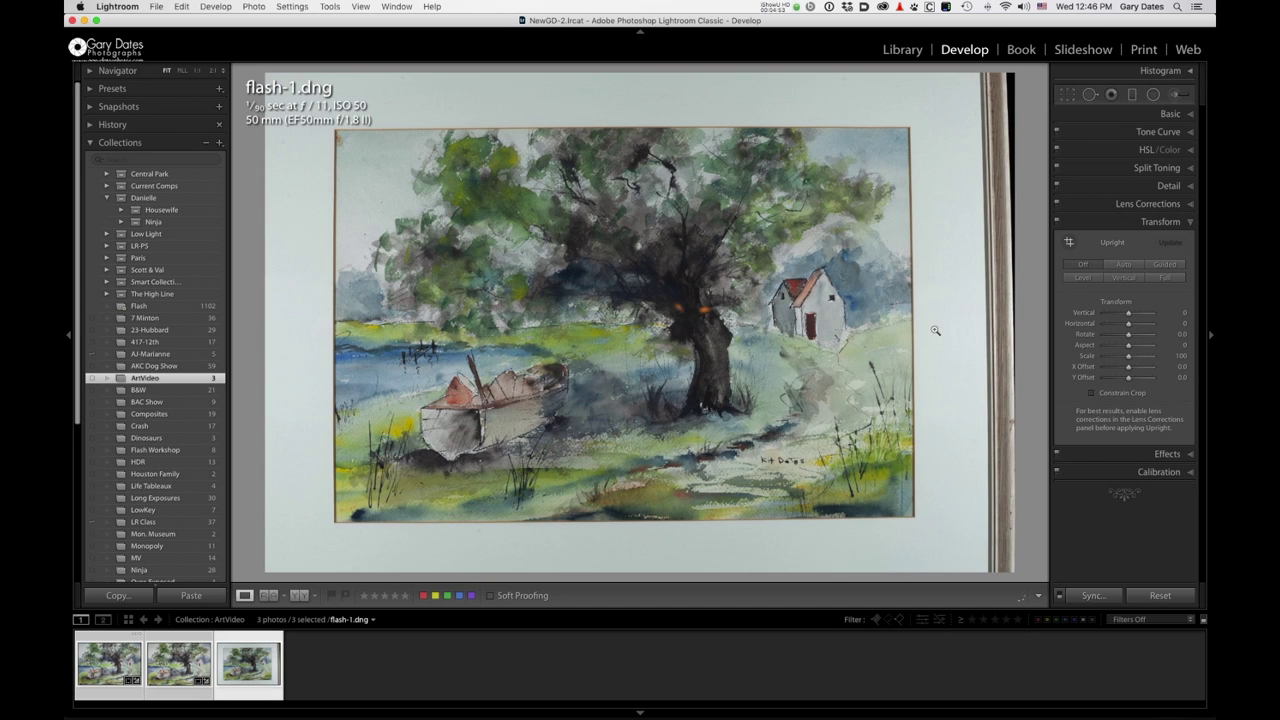
pyautogui.click(1148, 118)
pyautogui.click(1069, 177)
pyautogui.click(945, 176)
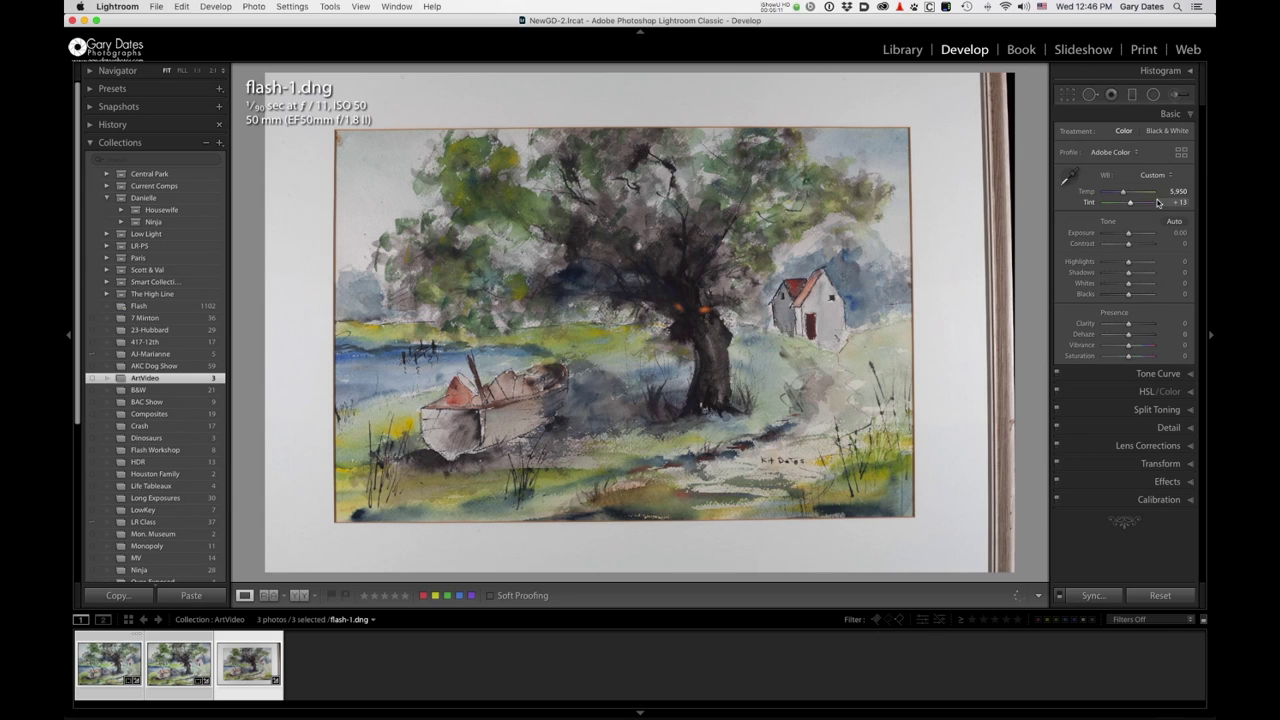
# - Set the crop aspect to Custom, crop flash-1.dng to the painting's edges without the mat and frame, and apply the crop
pyautogui.click(1066, 97)
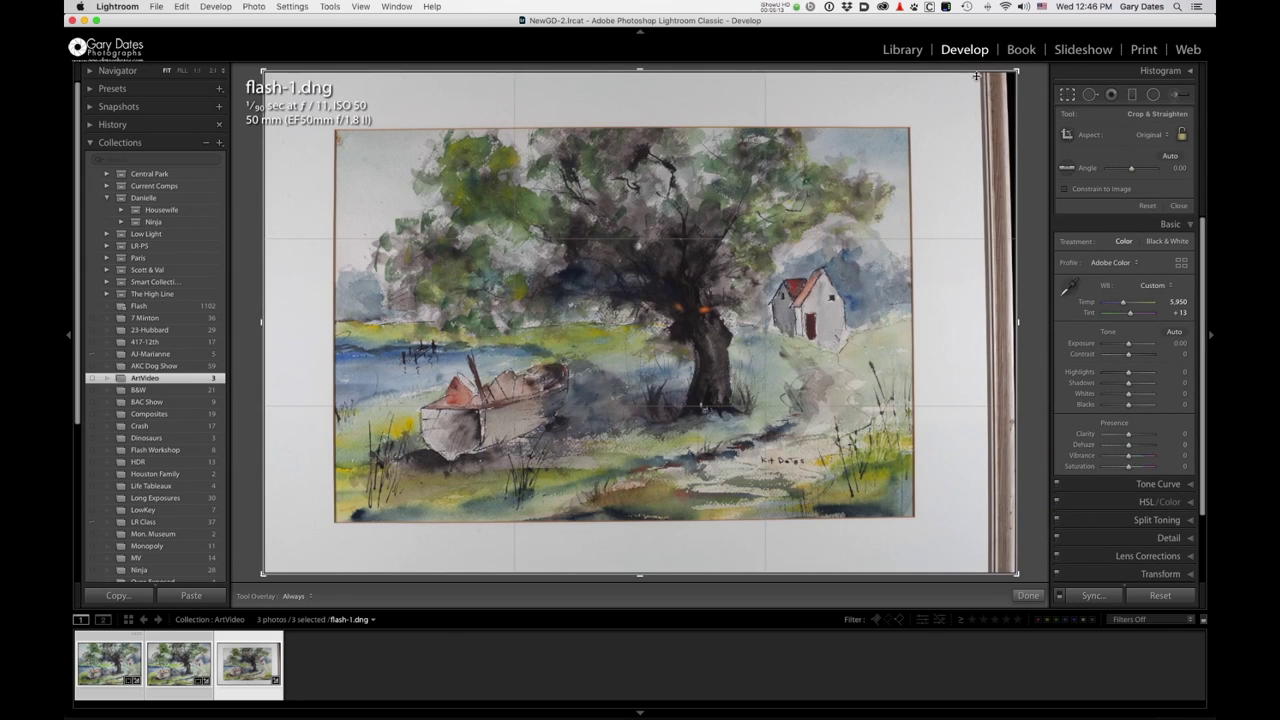
pyautogui.click(1147, 136)
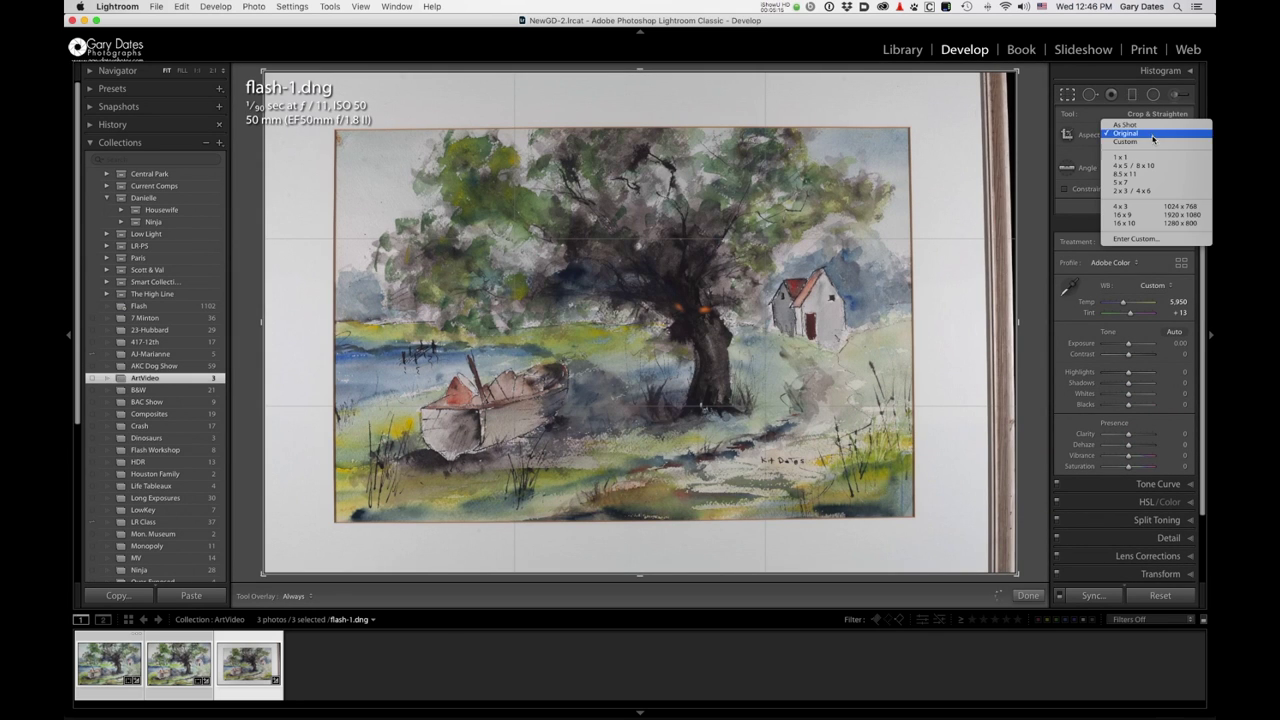
pyautogui.click(1175, 137)
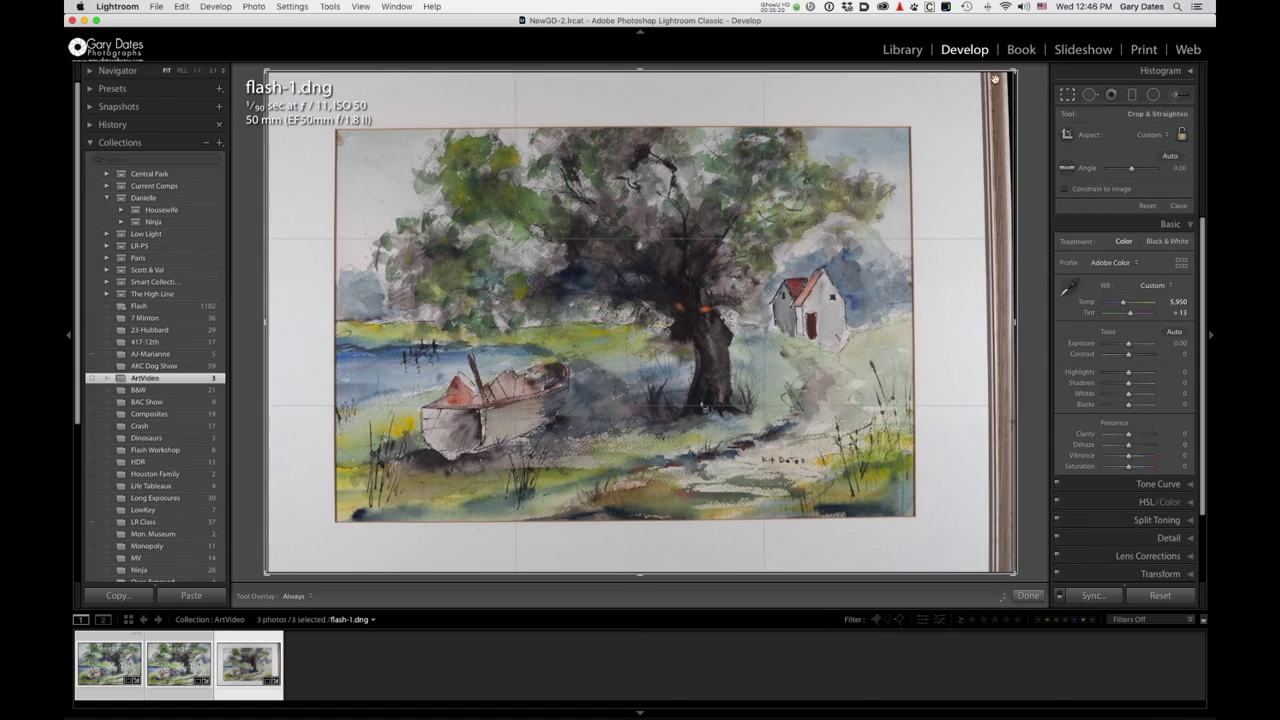
pyautogui.moveTo(1017, 72); pyautogui.dragTo(962, 100)
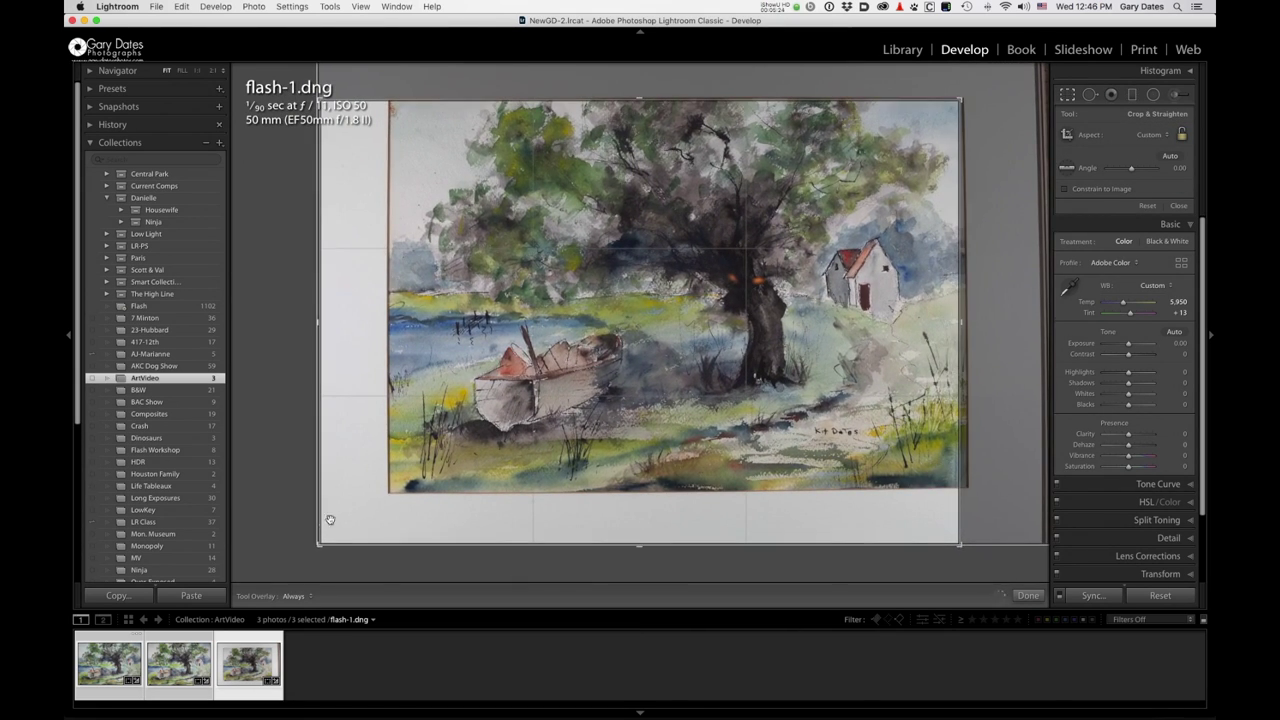
pyautogui.moveTo(318, 545)
pyautogui.mouseDown()
pyautogui.moveTo(386, 543)
pyautogui.moveTo(357, 517)
pyautogui.mouseUp()
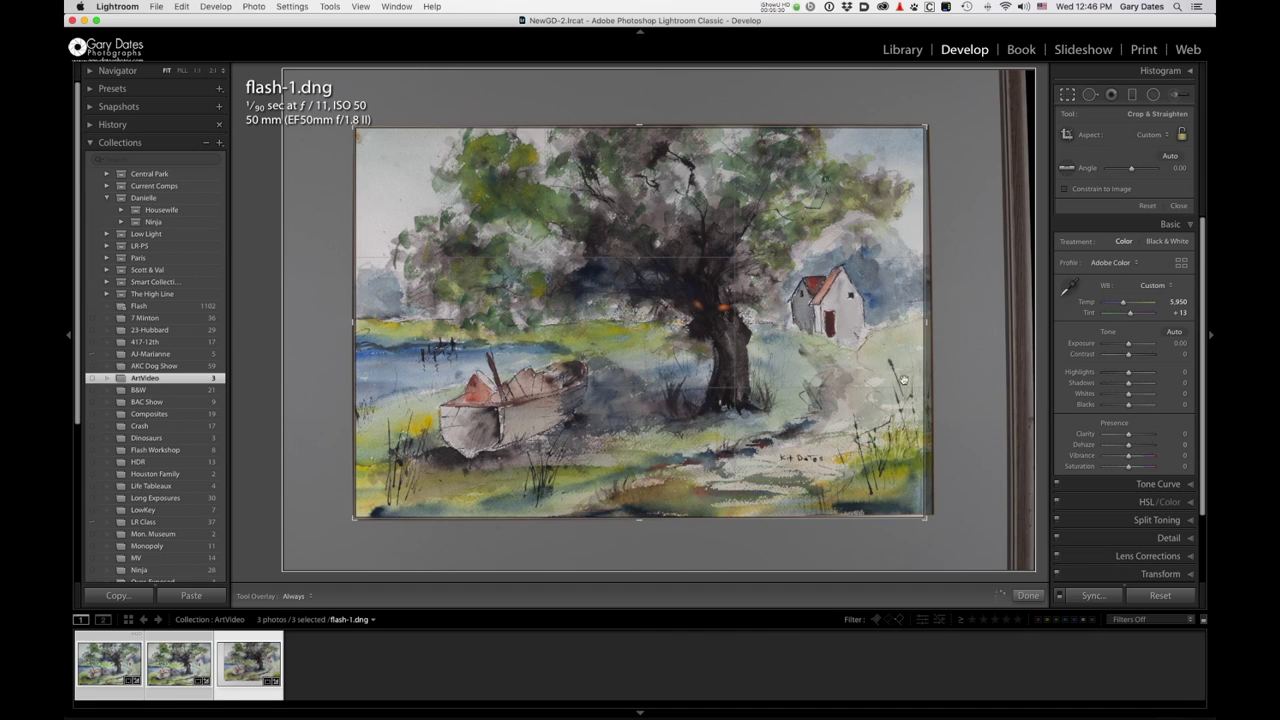
pyautogui.moveTo(924, 520); pyautogui.dragTo(926, 516)
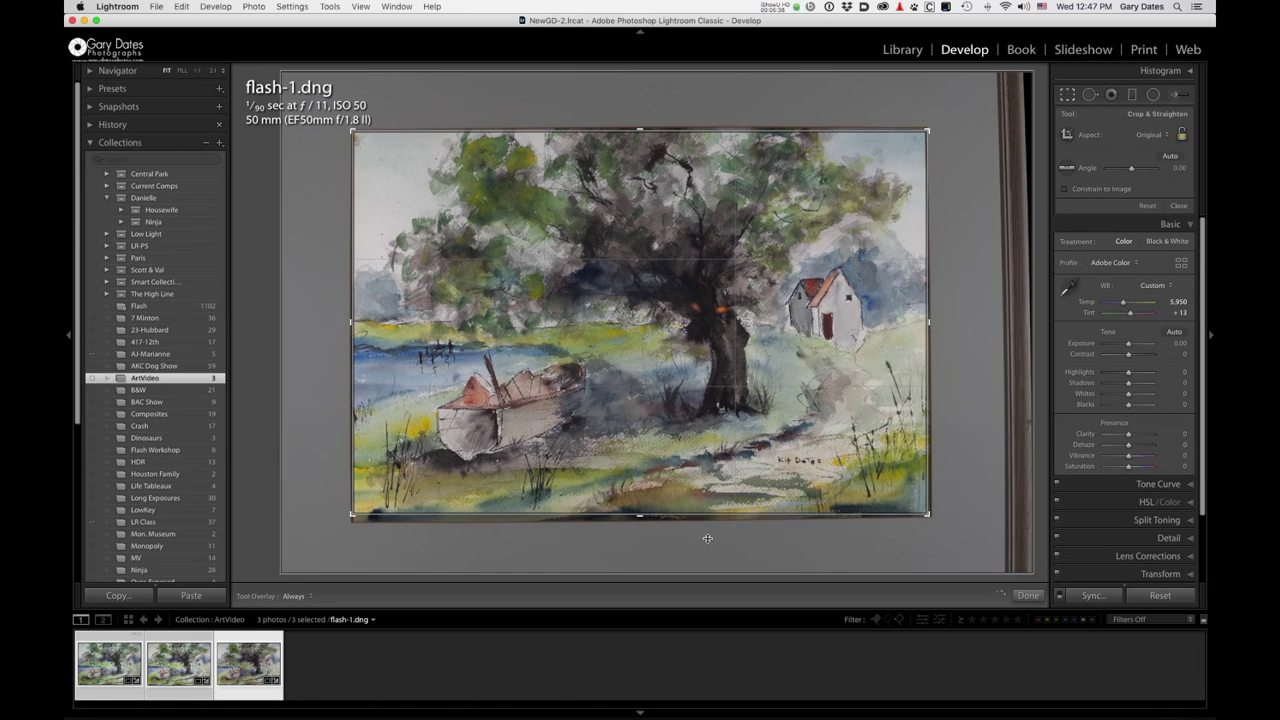
pyautogui.click(1022, 596)
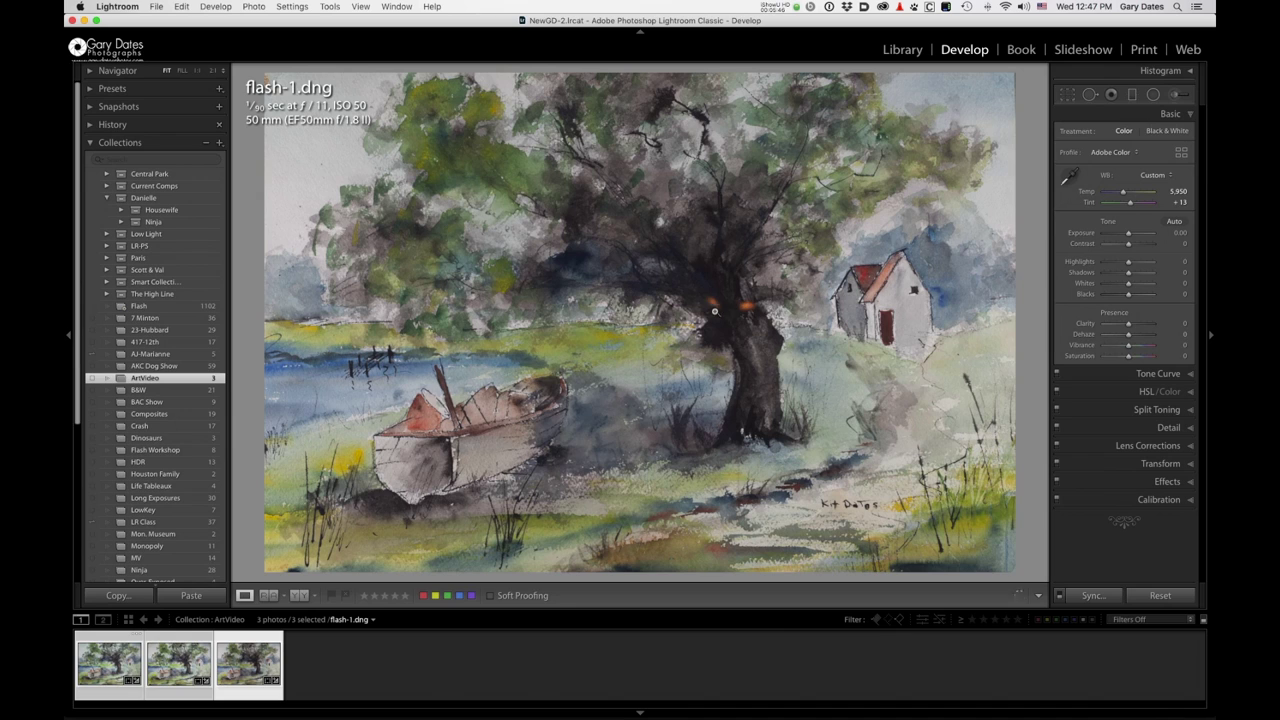
# - Heal the left orange reflection on the tree trunk with Spot Removal, sampling the dark foliage beside it at Opacity 100
pyautogui.click(1090, 94)
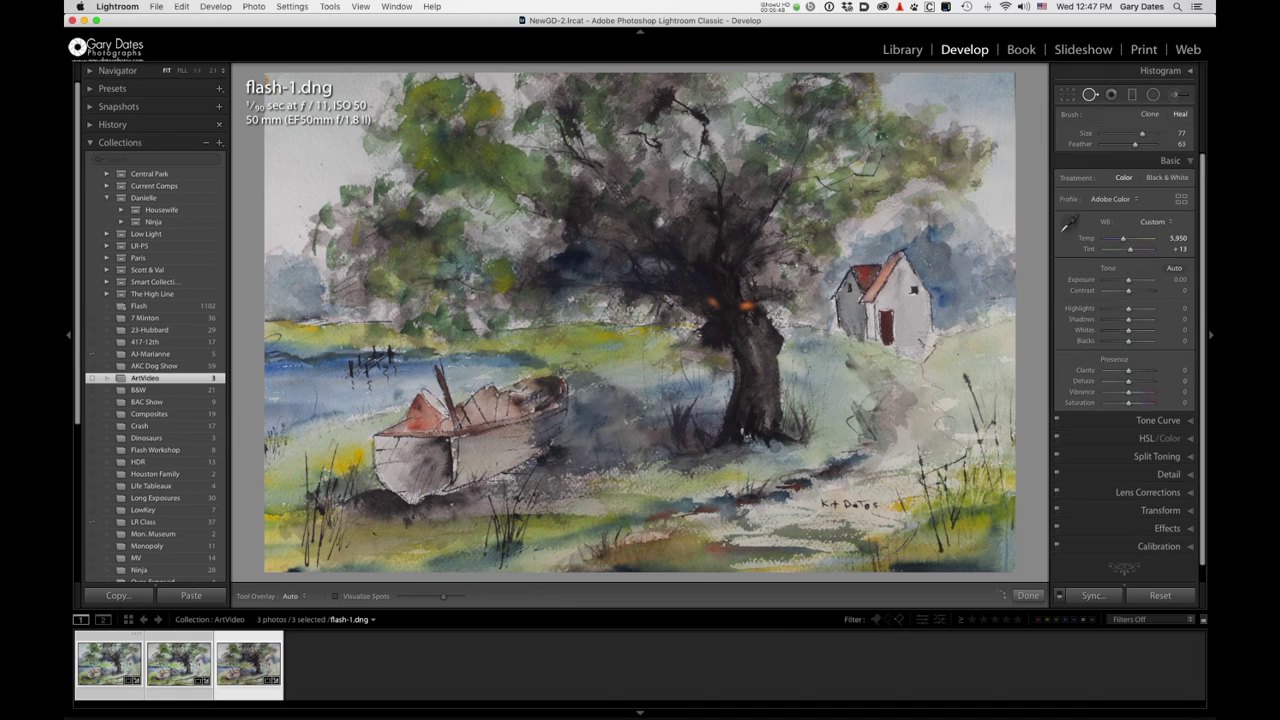
pyautogui.click(714, 302)
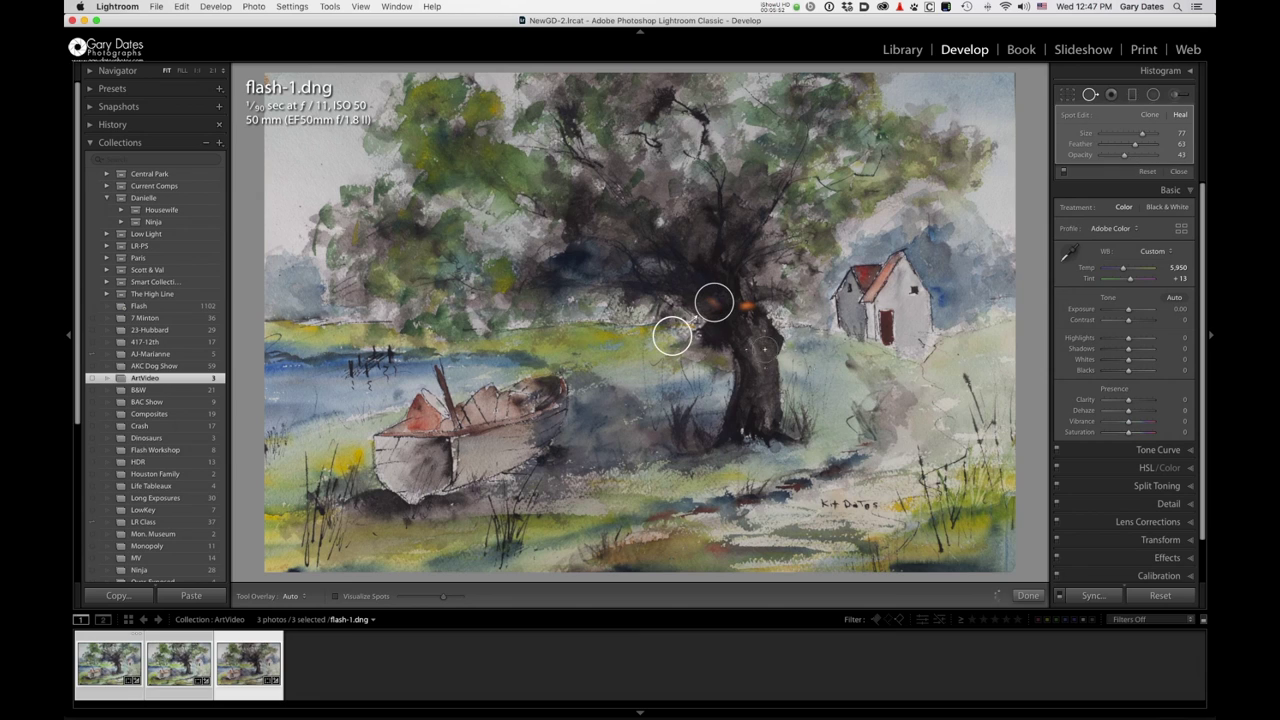
pyautogui.moveTo(667, 341); pyautogui.dragTo(676, 287)
pyautogui.moveTo(1134, 156); pyautogui.dragTo(1178, 156)
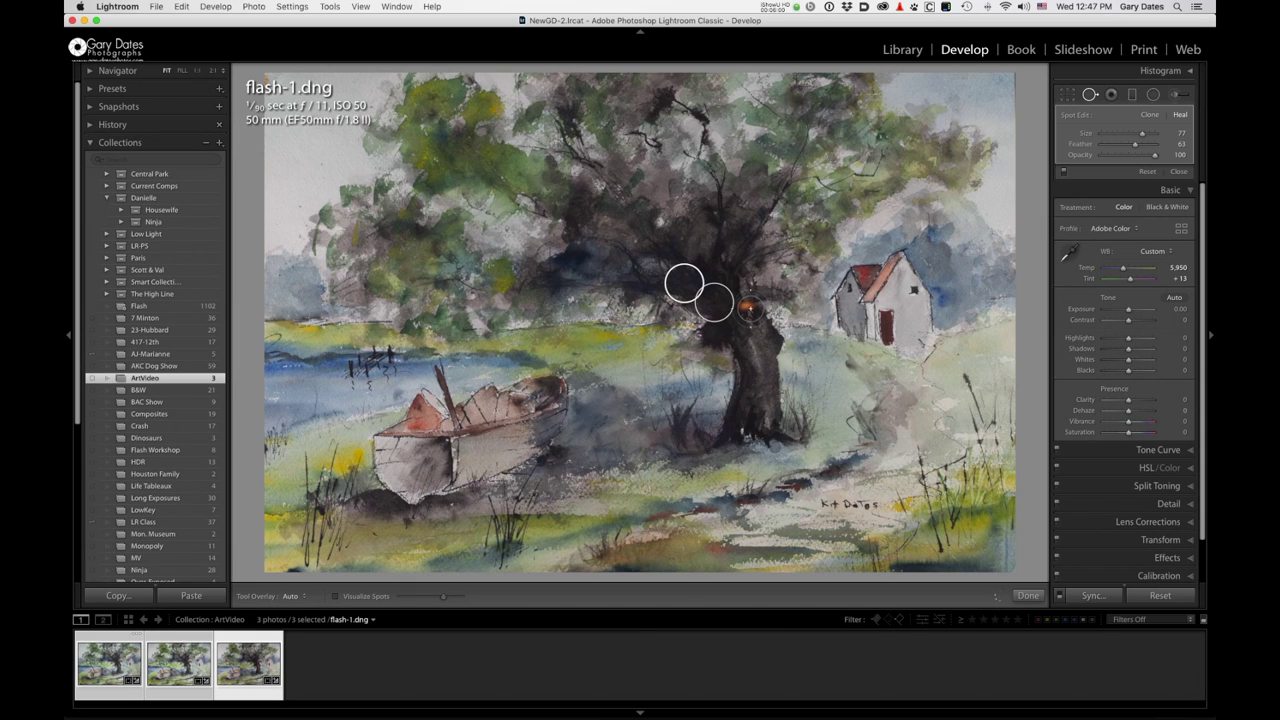
# - Heal the right orange reflection on the trunk, sampling the dark bark below it, and finish the spot removal
pyautogui.scroll(-1, 683, 290)
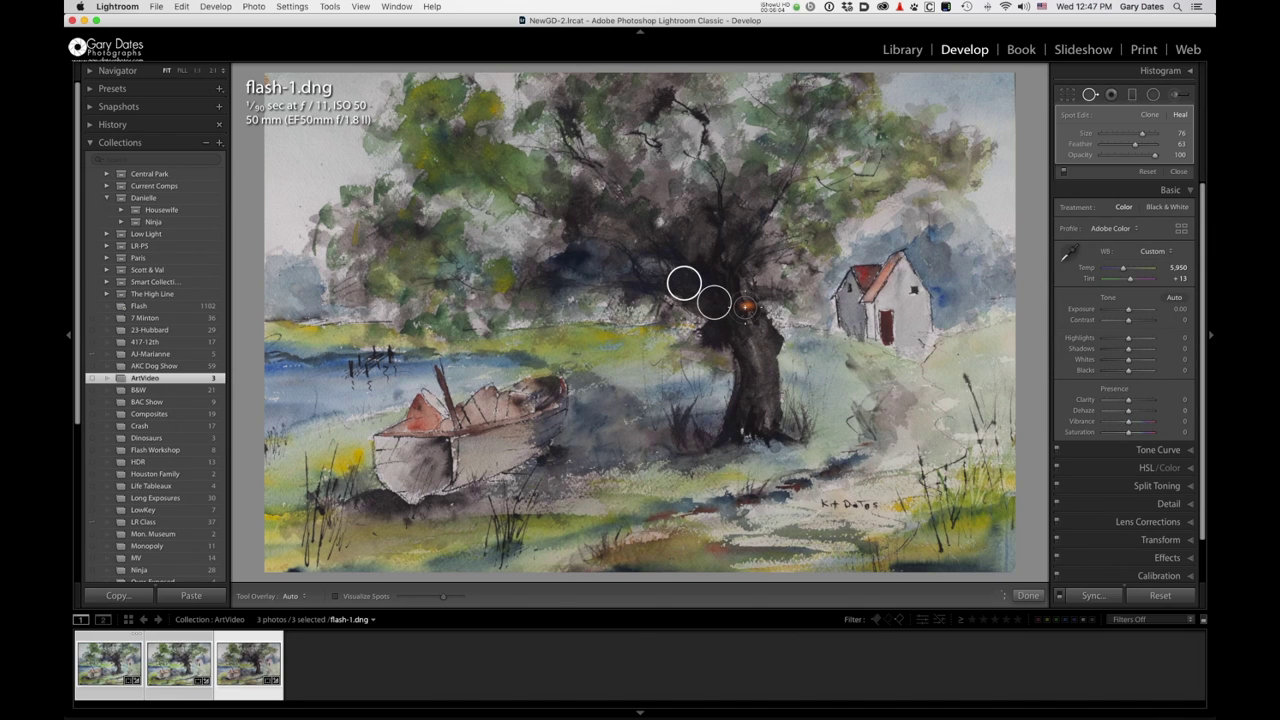
pyautogui.press('/')
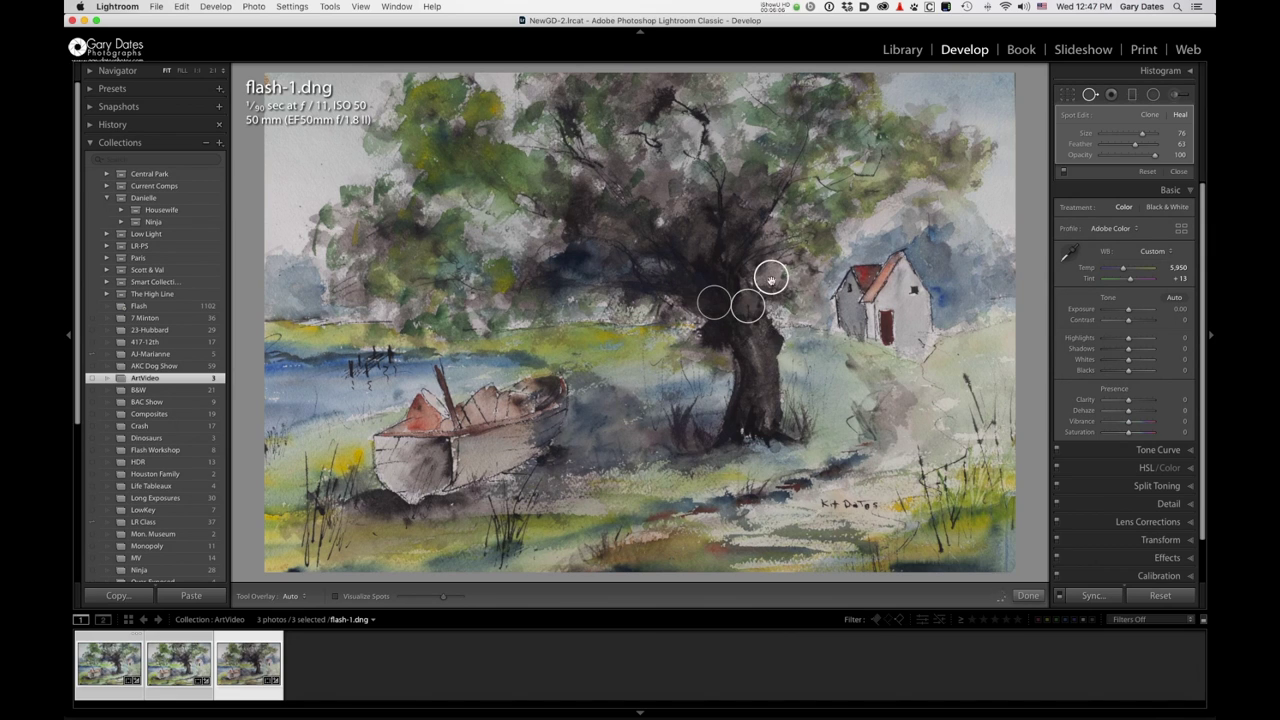
pyautogui.moveTo(771, 274)
pyautogui.mouseDown()
pyautogui.moveTo(714, 291)
pyautogui.moveTo(756, 331)
pyautogui.mouseUp()
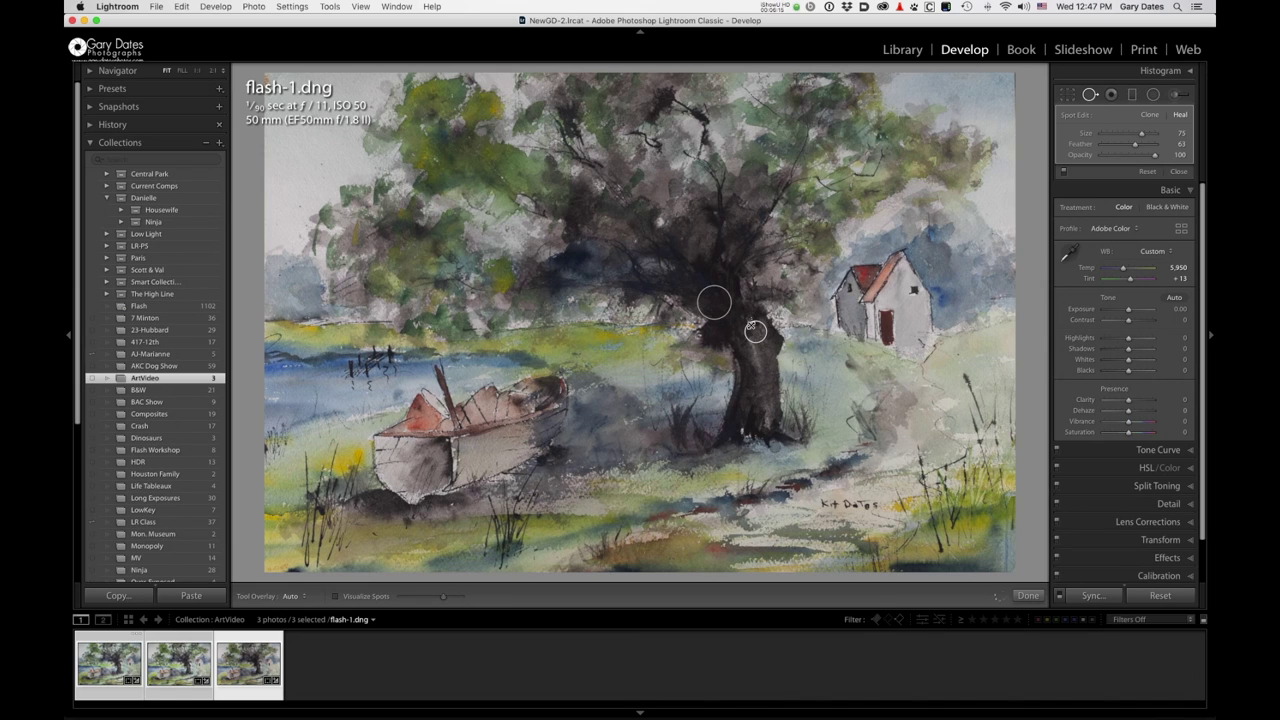
pyautogui.moveTo(756, 334); pyautogui.dragTo(738, 331)
pyautogui.click(1028, 595)
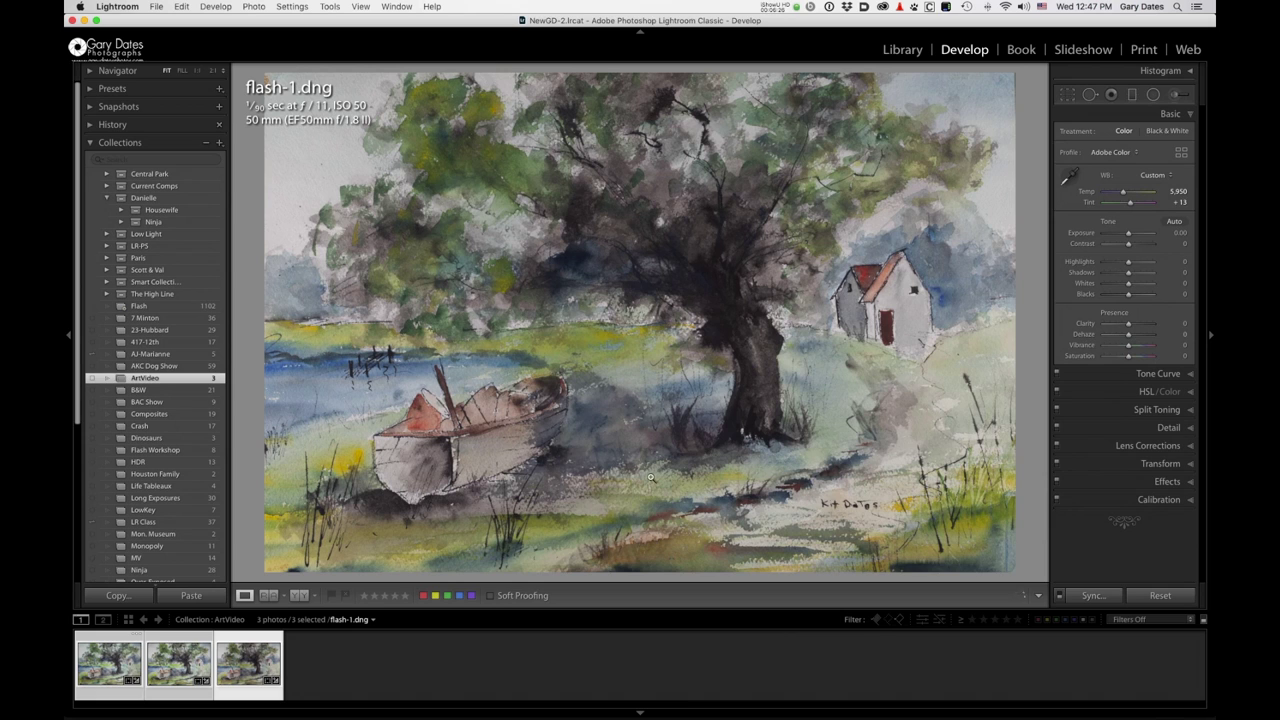
# - Return to the Library module to compare the three edited photos side by side
pyautogui.click(900, 50)
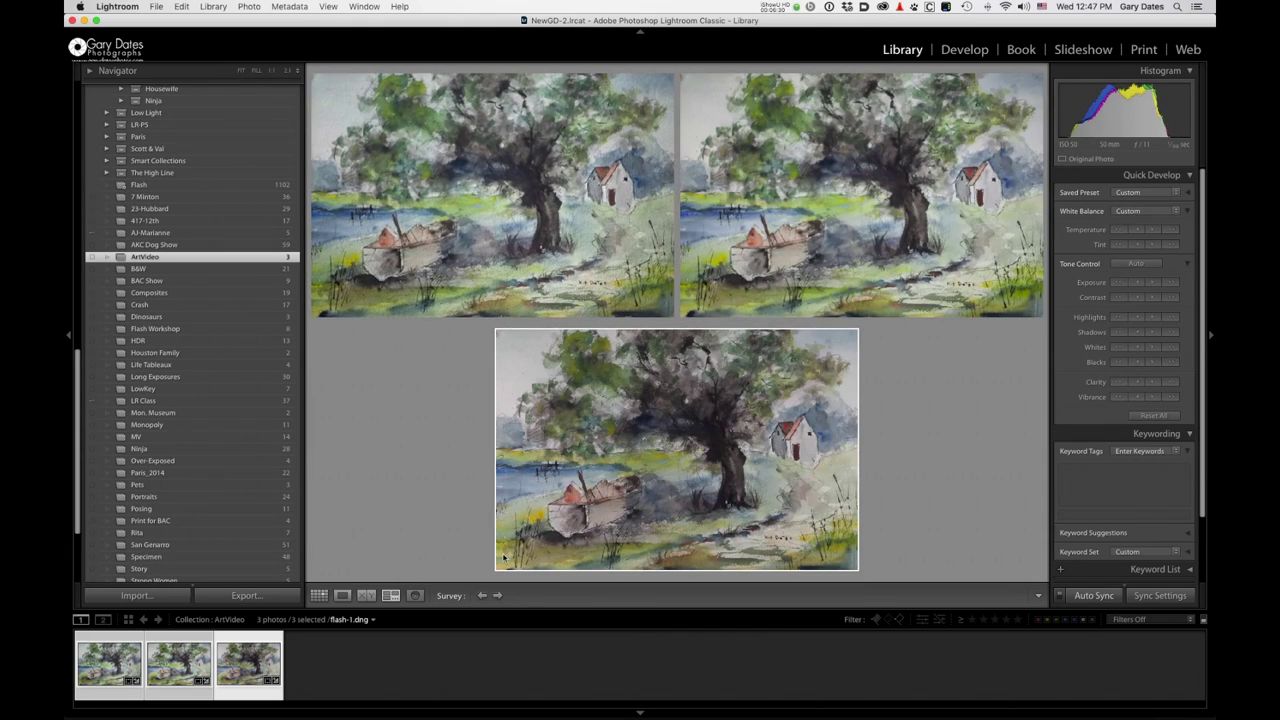